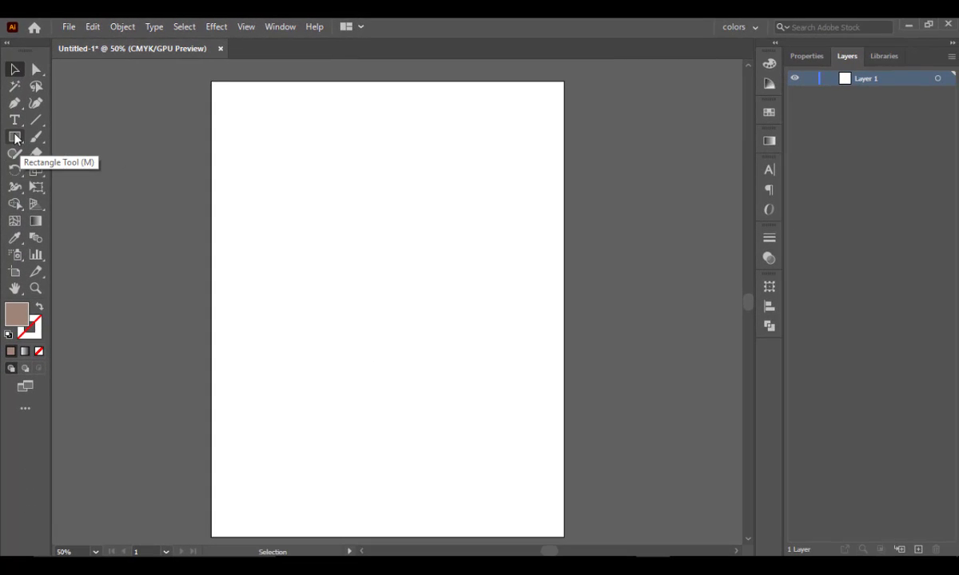
# Draw a wide rectangle across the middle of the artboard.
pyautogui.click(15, 139)
pyautogui.moveTo(276, 246); pyautogui.dragTo(515, 376)
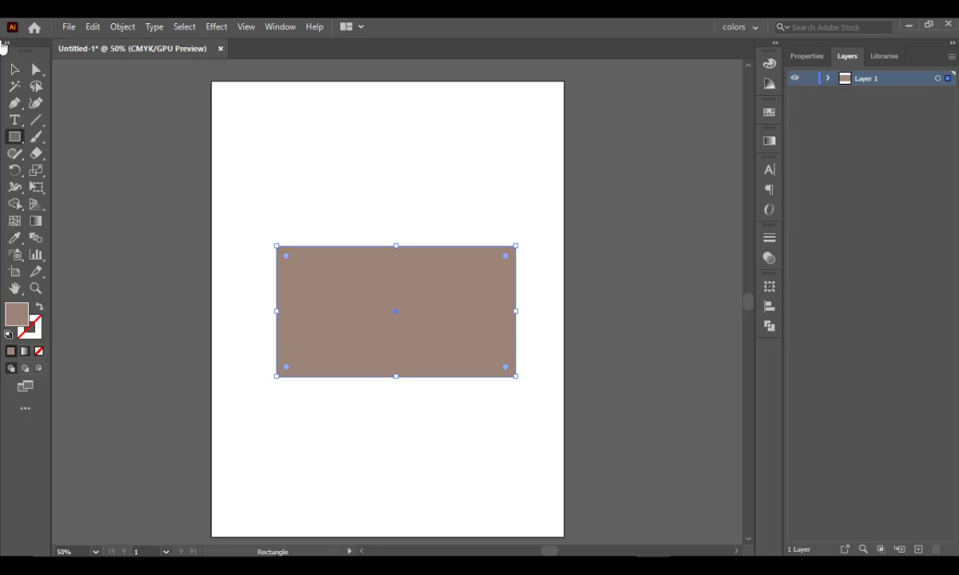
pyautogui.click(13, 69)
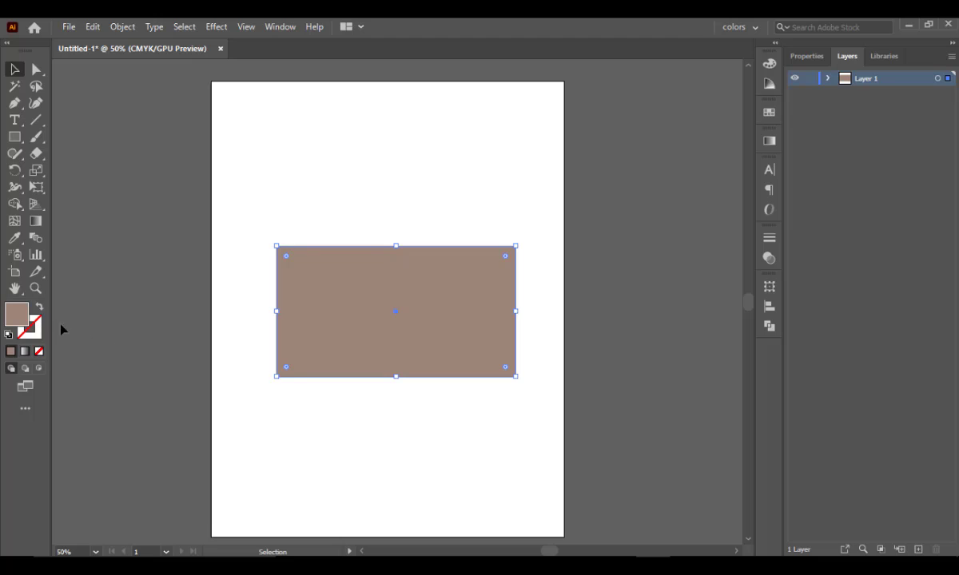
# Set the rectangle's fill to the golden yellow DBA716.
pyautogui.doubleClick(17, 314)
pyautogui.moveTo(581, 336); pyautogui.dragTo(680, 329)
pyautogui.moveTo(746, 367); pyautogui.dragTo(758, 457)
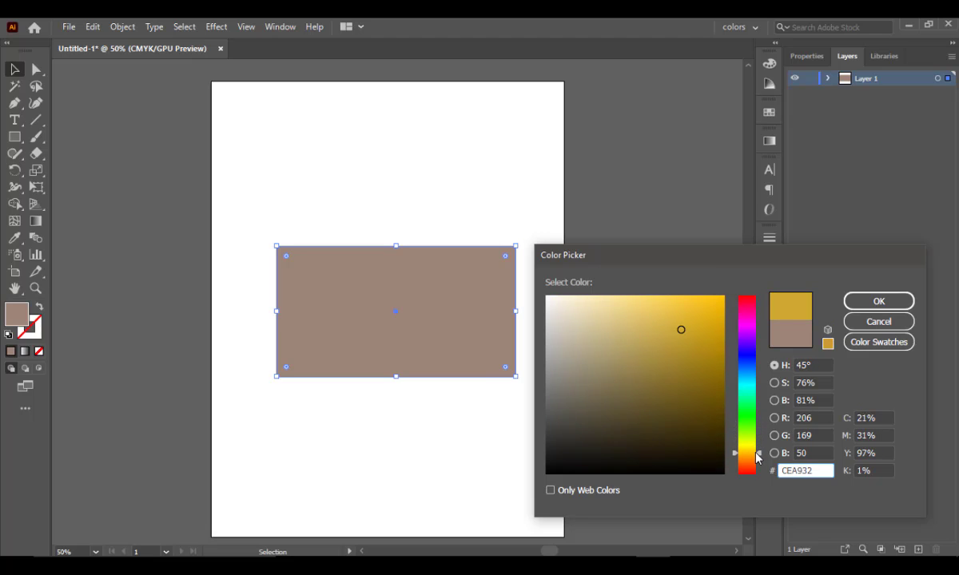
pyautogui.click(707, 319)
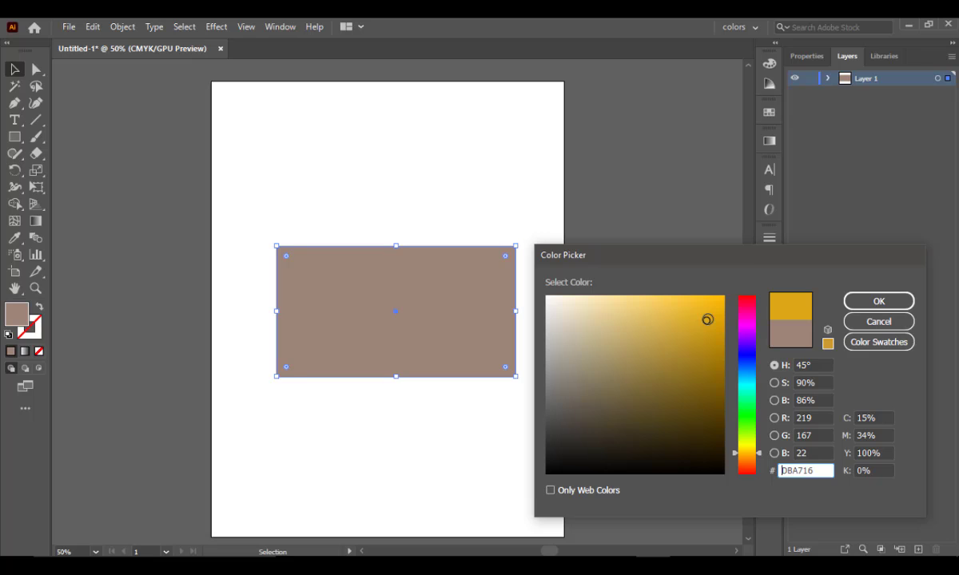
pyautogui.click(878, 301)
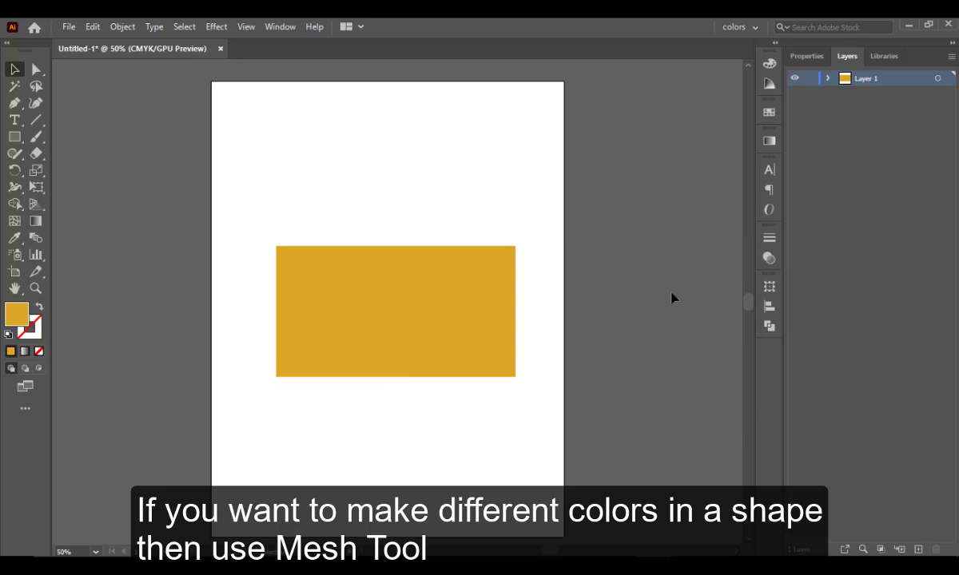
# Add two mesh points to the rectangle with the Mesh tool, near its upper-left and upper-right corners on the same horizontal line.
pyautogui.click(415, 318)
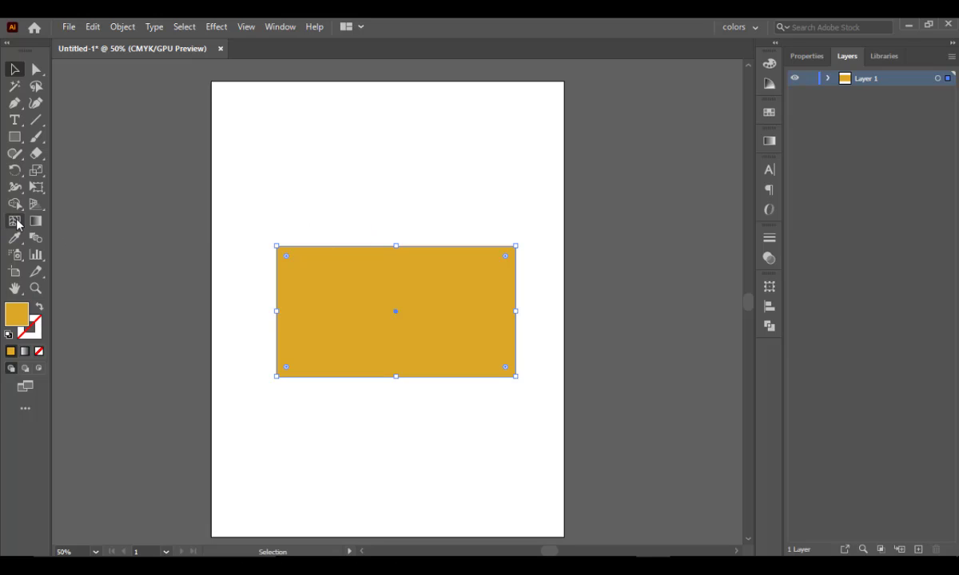
pyautogui.click(17, 222)
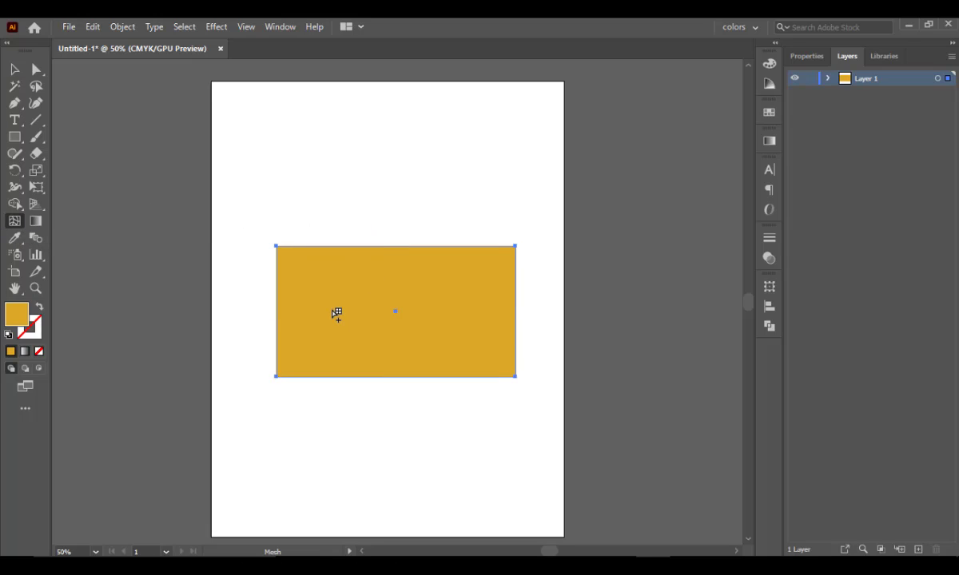
pyautogui.hotkey('ctrl', '+')
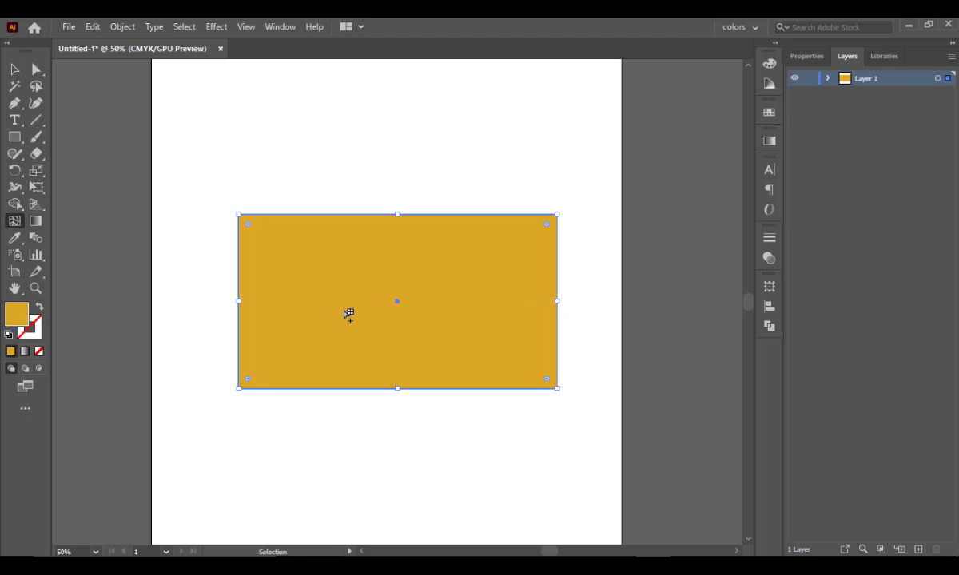
pyautogui.hotkey('ctrl', '+')
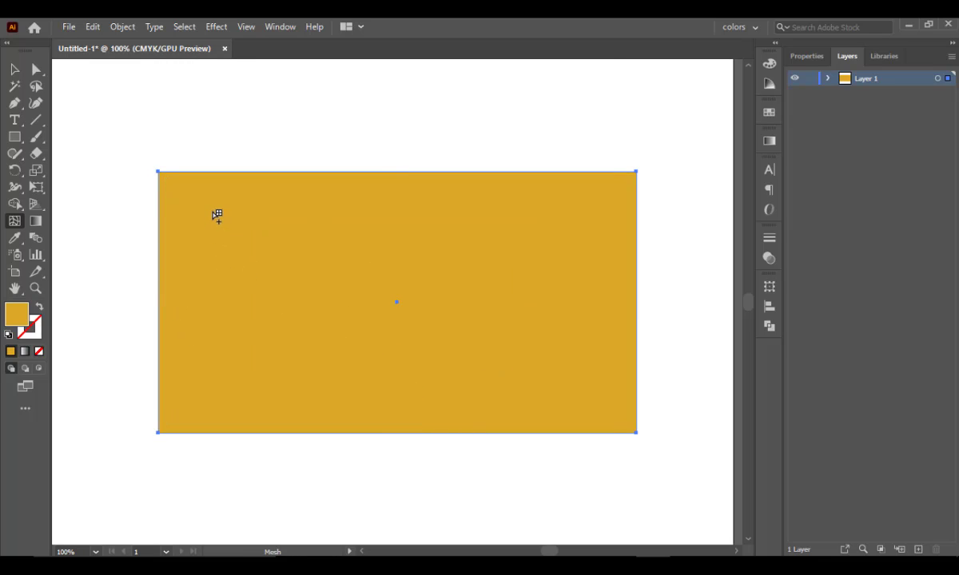
pyautogui.click(215, 214)
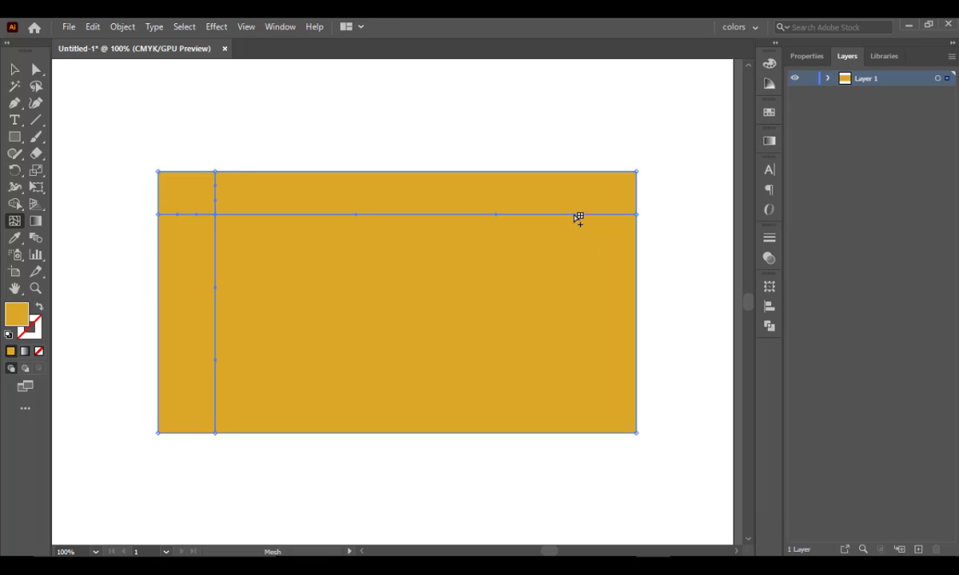
pyautogui.click(574, 215)
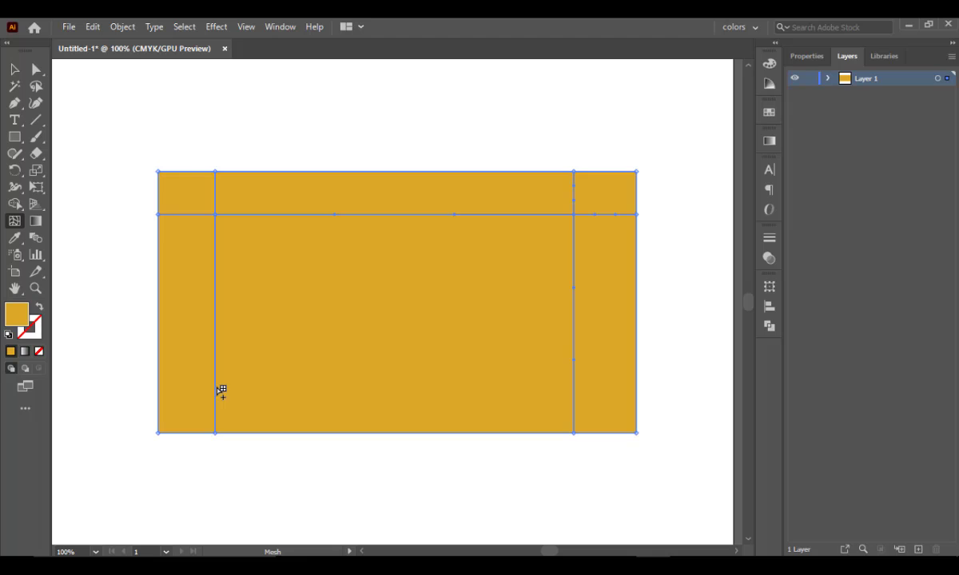
# Colour only the rectangle's upper-left corner mesh point with a teal-green swatch.
pyautogui.click(769, 114)
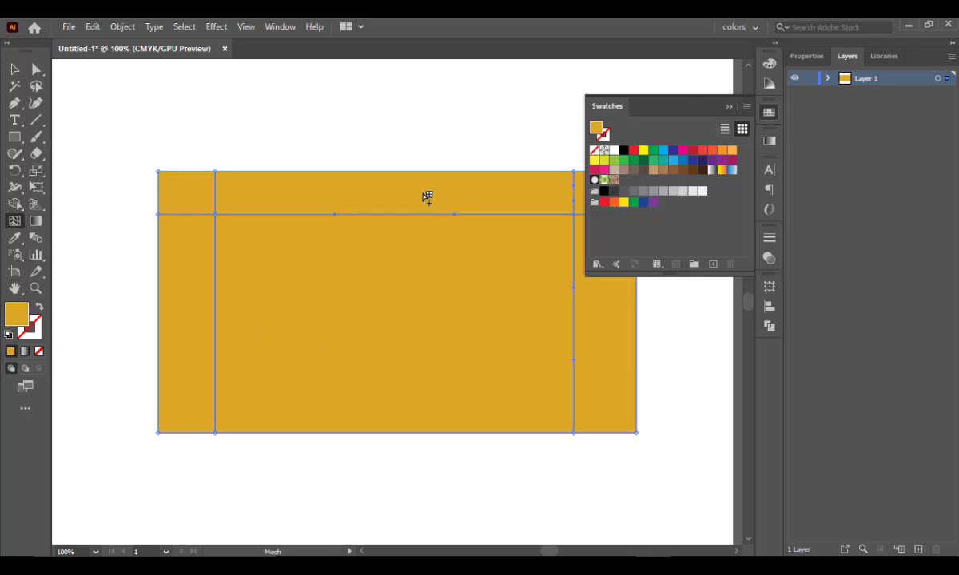
pyautogui.press('space')
pyautogui.moveTo(412, 193); pyautogui.dragTo(355, 167)
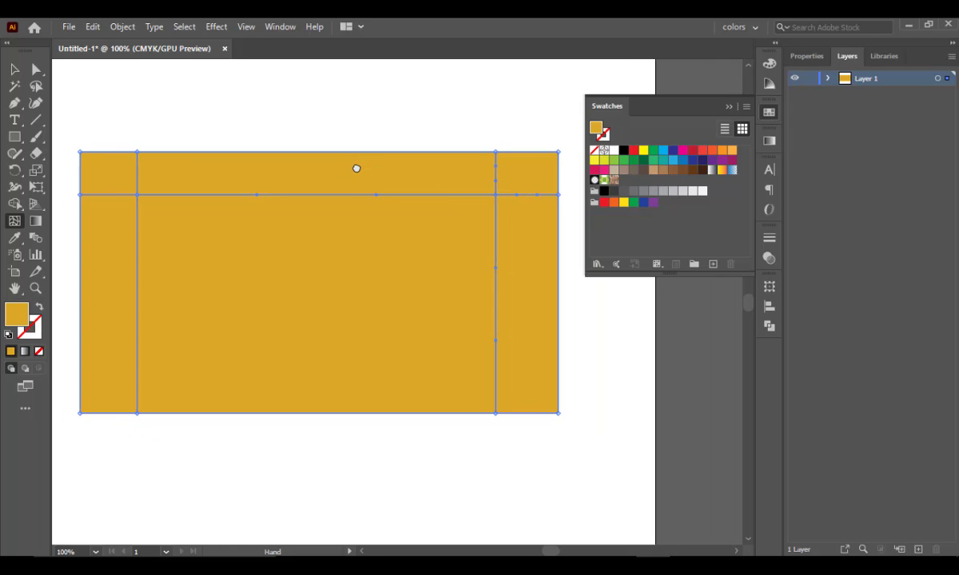
pyautogui.click(36, 68)
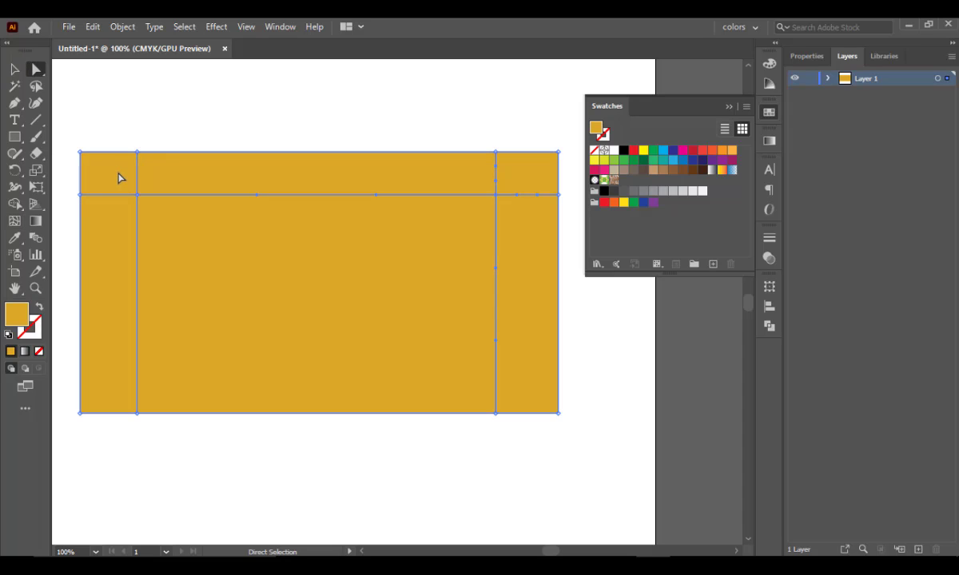
pyautogui.moveTo(77, 150); pyautogui.dragTo(109, 176)
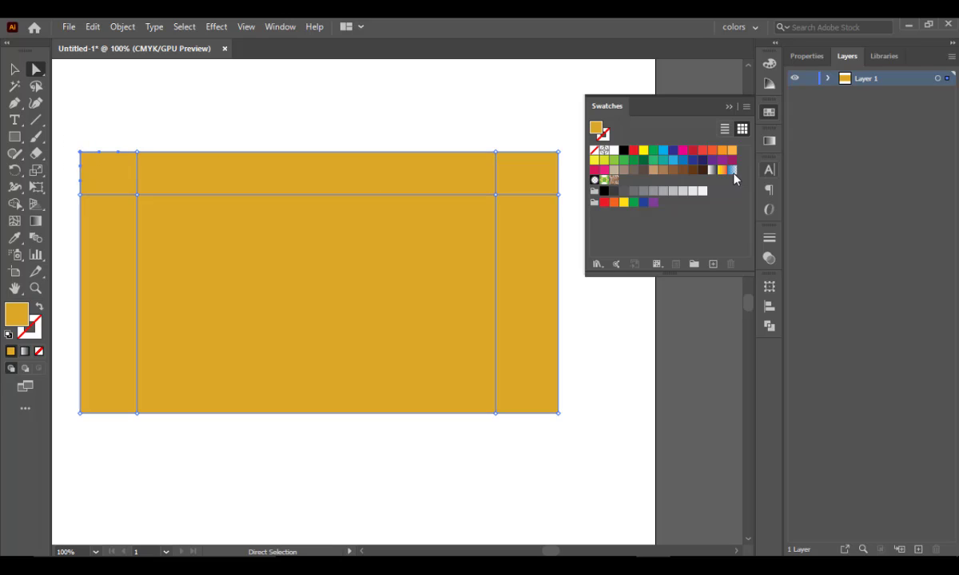
pyautogui.click(653, 162)
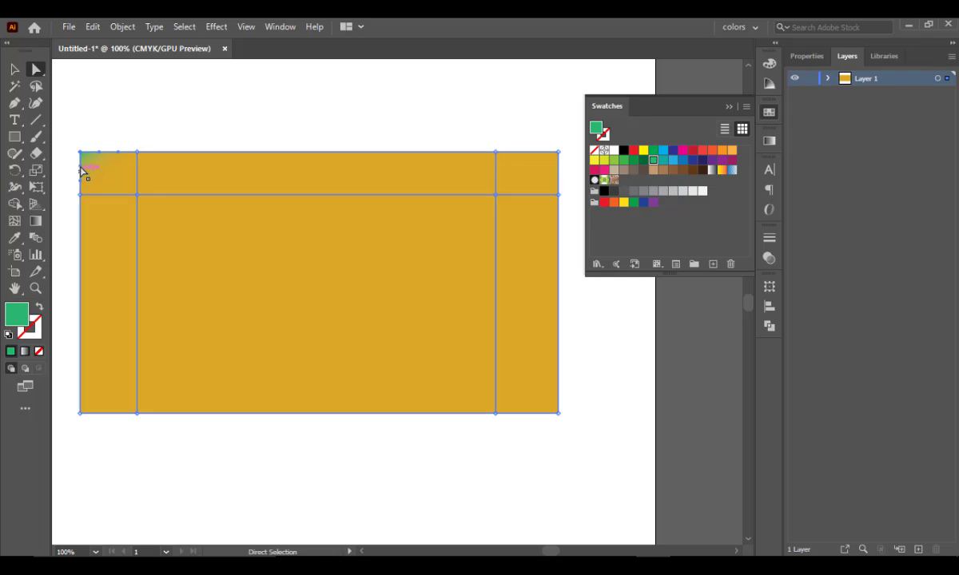
# Try colouring all four mesh points of the upper-left cell green, and undo that colour.
pyautogui.moveTo(65, 129); pyautogui.dragTo(143, 203)
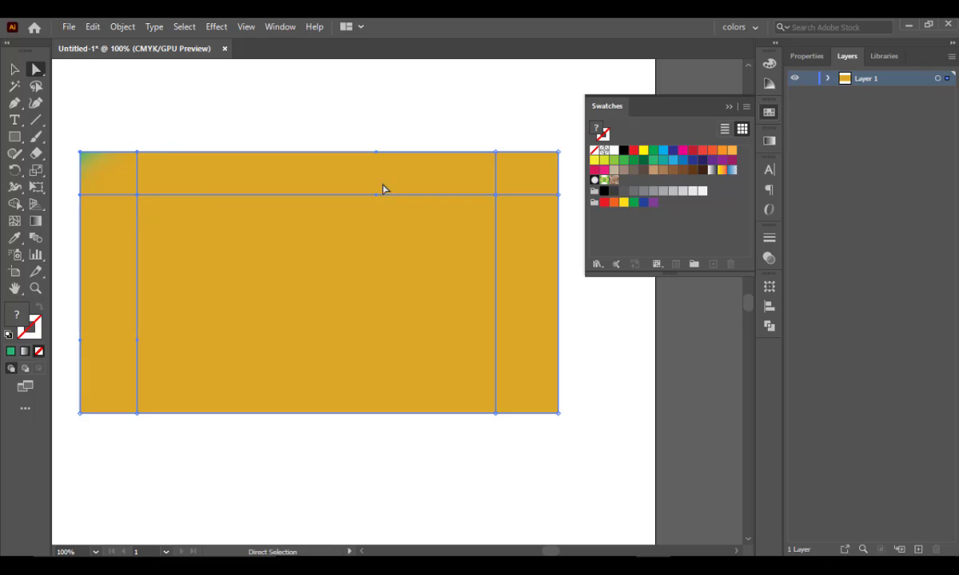
pyautogui.click(623, 162)
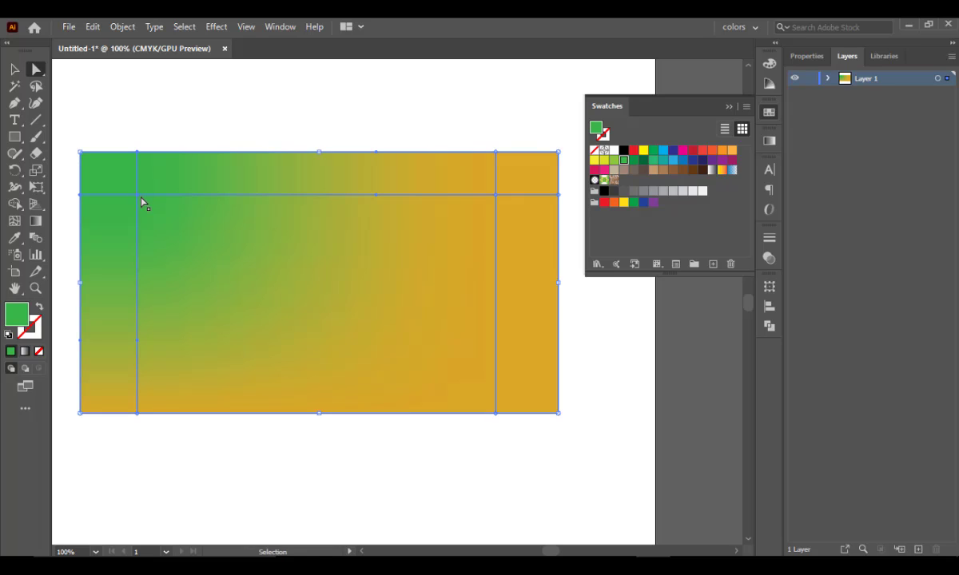
pyautogui.hotkey('ctrl', 'z')
# Colour the two leftmost mesh points on the rectangle's top edge with the green swatch C=75 M=0 Y=100 K=0.
pyautogui.click(75, 136)
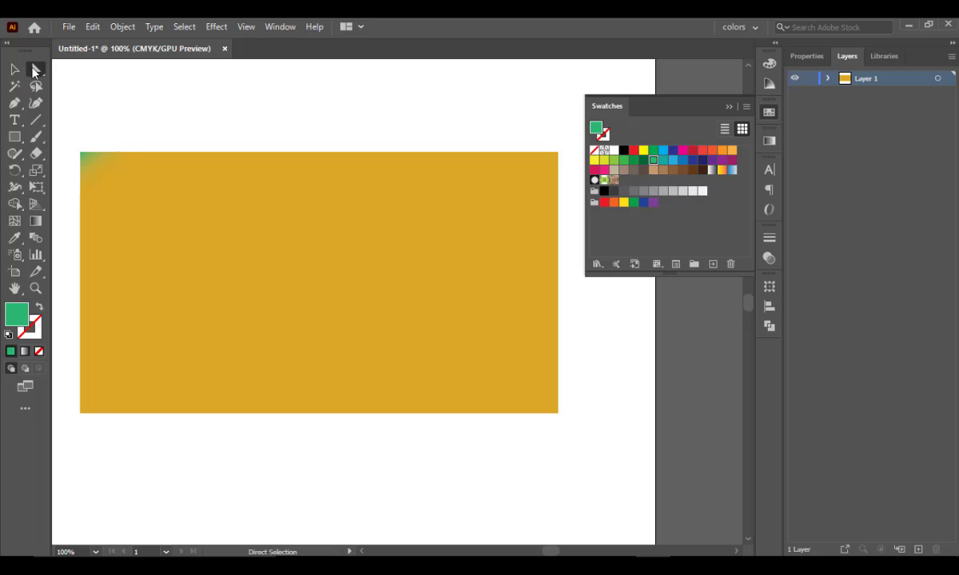
pyautogui.moveTo(79, 140); pyautogui.dragTo(141, 184)
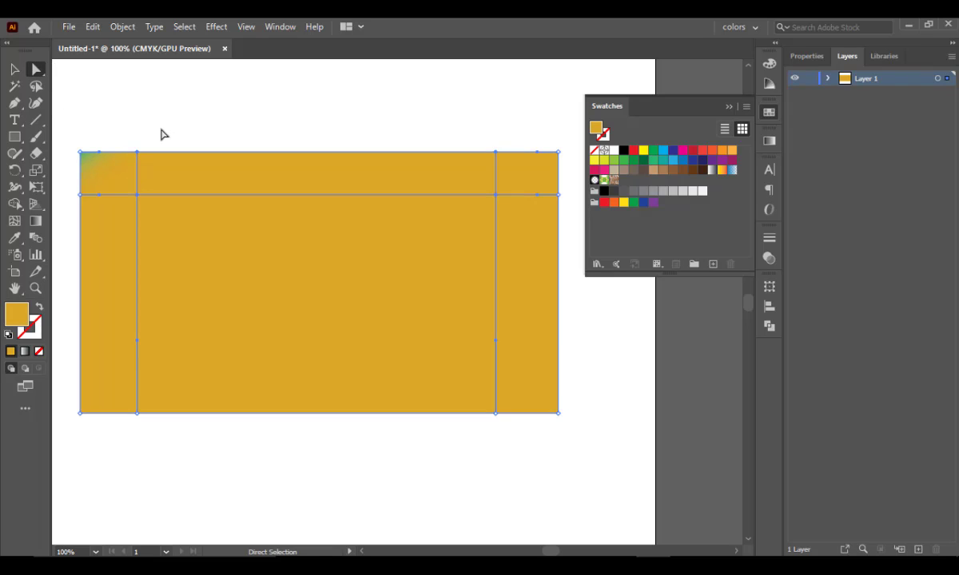
pyautogui.click(186, 97)
pyautogui.moveTo(81, 129); pyautogui.dragTo(92, 160)
pyautogui.moveTo(69, 121); pyautogui.dragTo(156, 172)
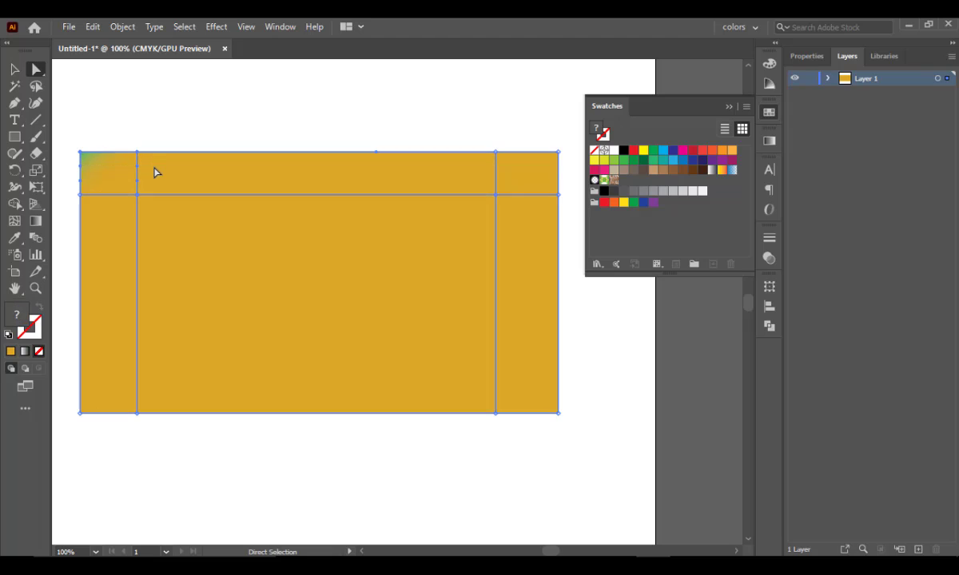
pyautogui.click(626, 162)
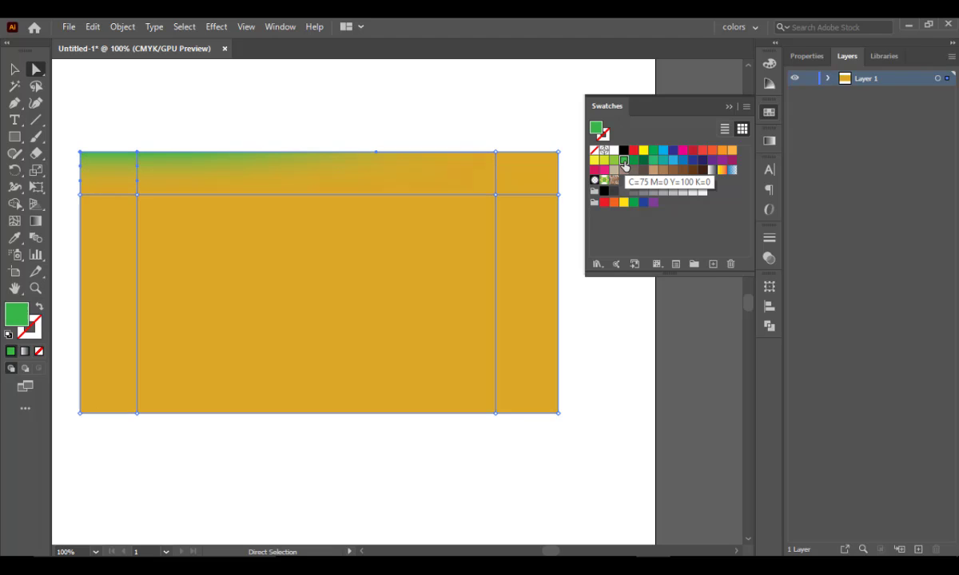
pyautogui.click(254, 130)
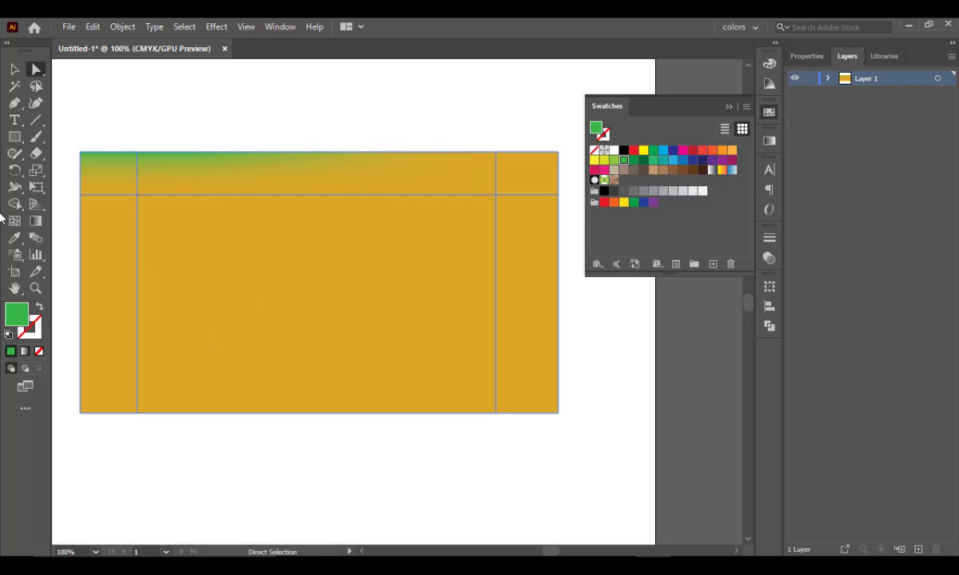
# Try adding a green mesh point low on the left vertical mesh line, and undo it.
pyautogui.click(19, 223)
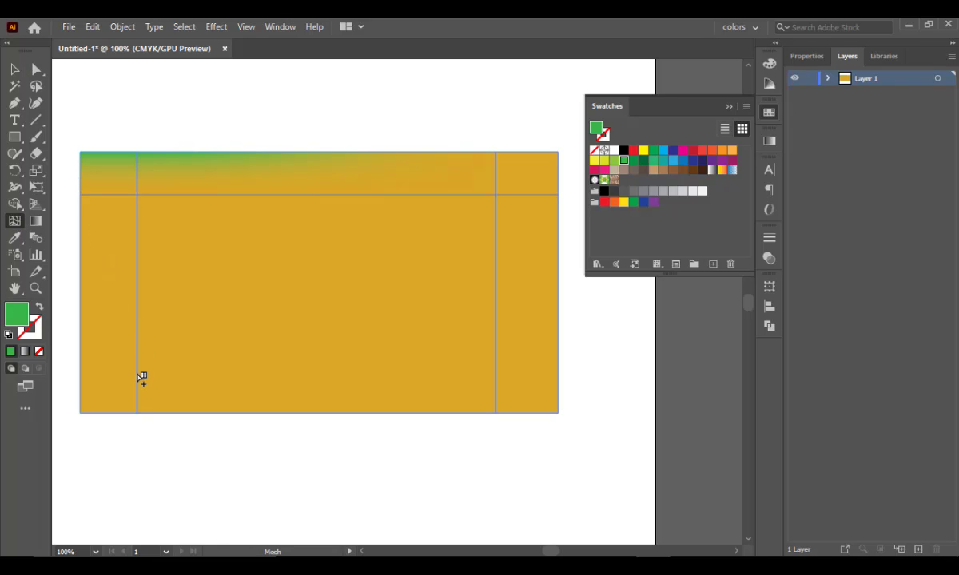
pyautogui.click(139, 375)
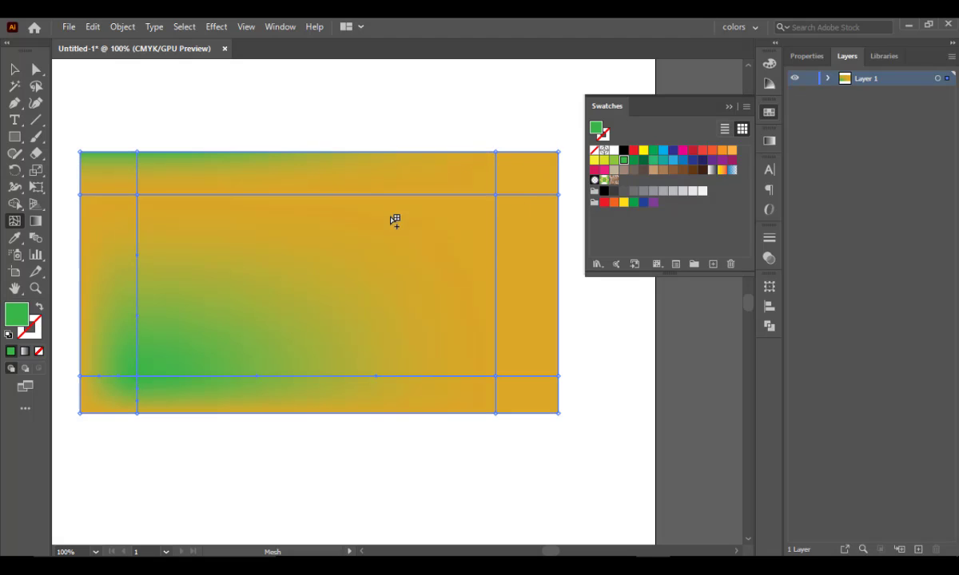
pyautogui.click(15, 69)
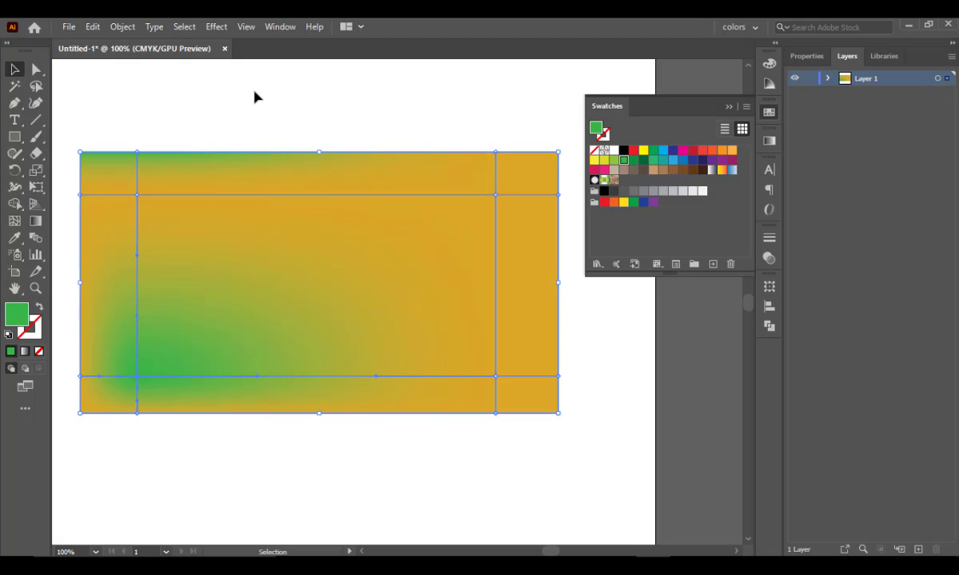
pyautogui.hotkey('ctrl', 'z')
pyautogui.hotkey('ctrl', 'shift', 'a')
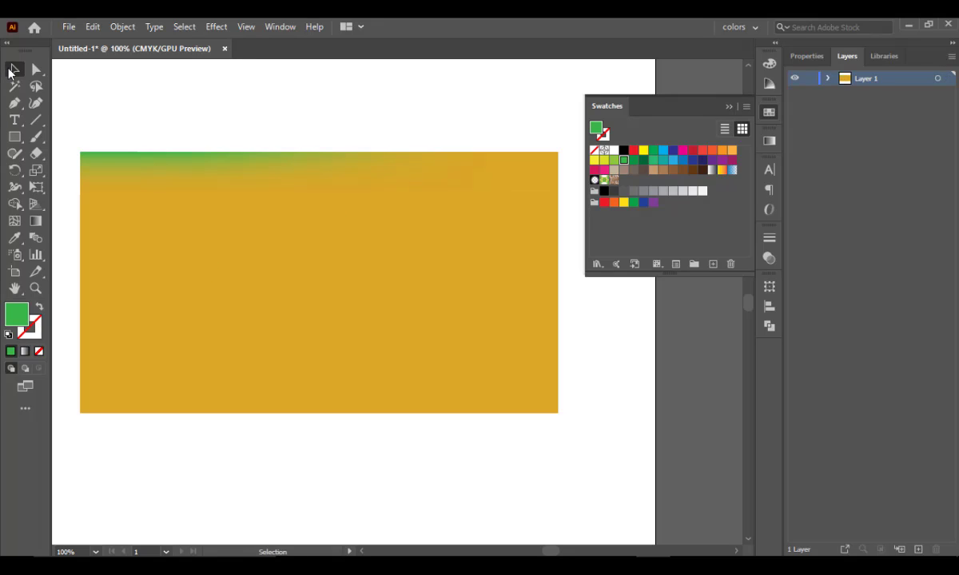
# With the rectangle selected, add a mesh point on the left vertical mesh line near the bottom edge.
pyautogui.click(83, 306)
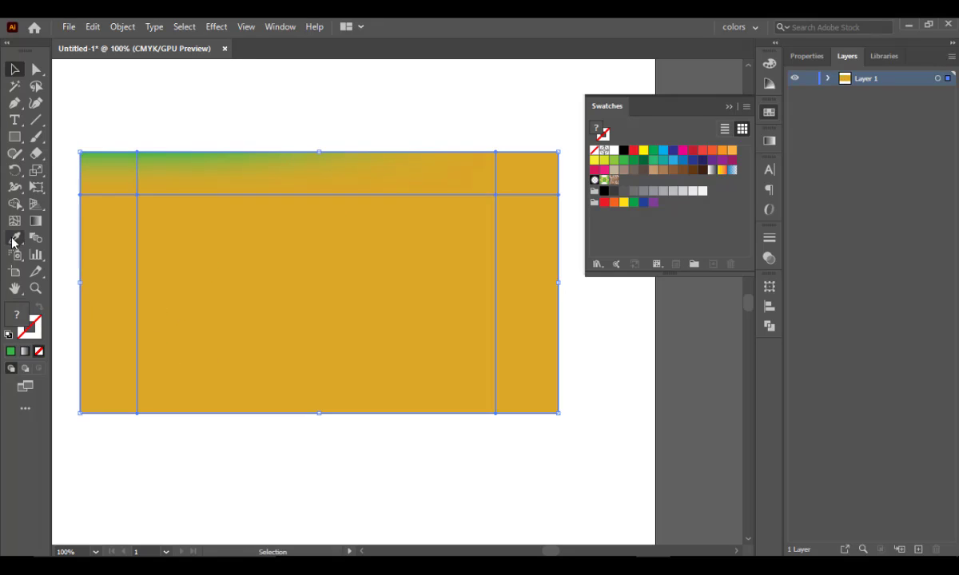
pyautogui.click(14, 221)
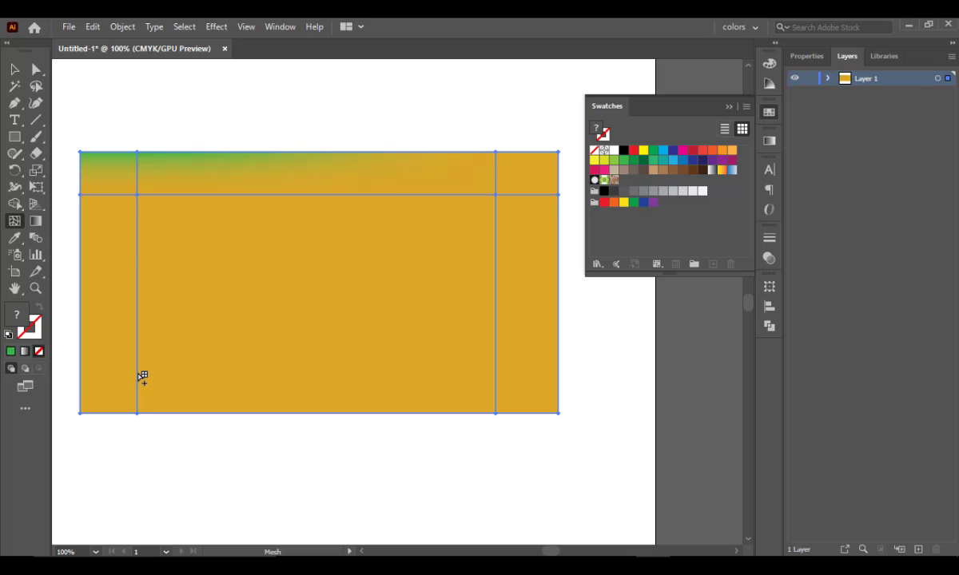
pyautogui.click(138, 372)
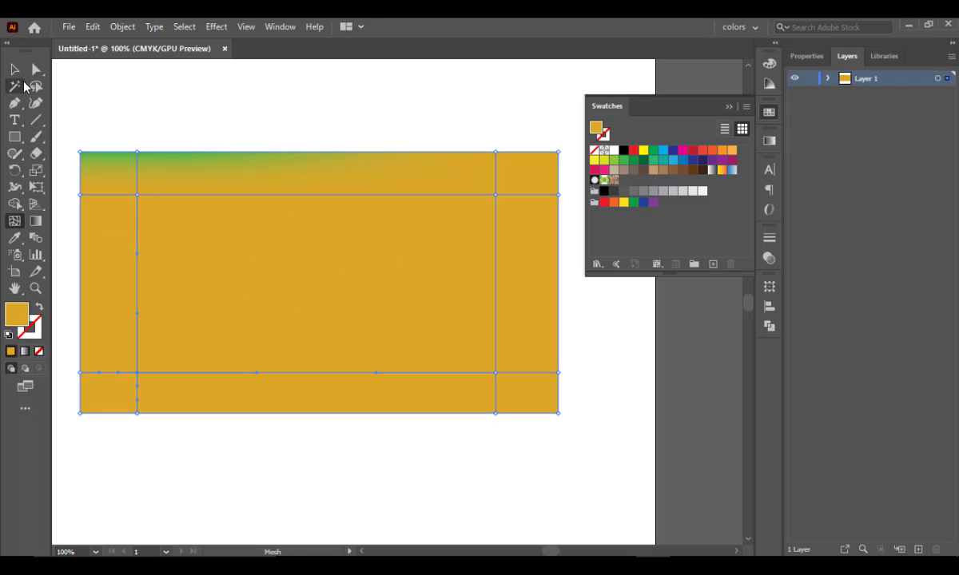
# Colour the two leftmost mesh points on the rectangle's bottom edge with the green swatch C=85 M=10 Y=100 K=10, and deselect it.
pyautogui.click(36, 70)
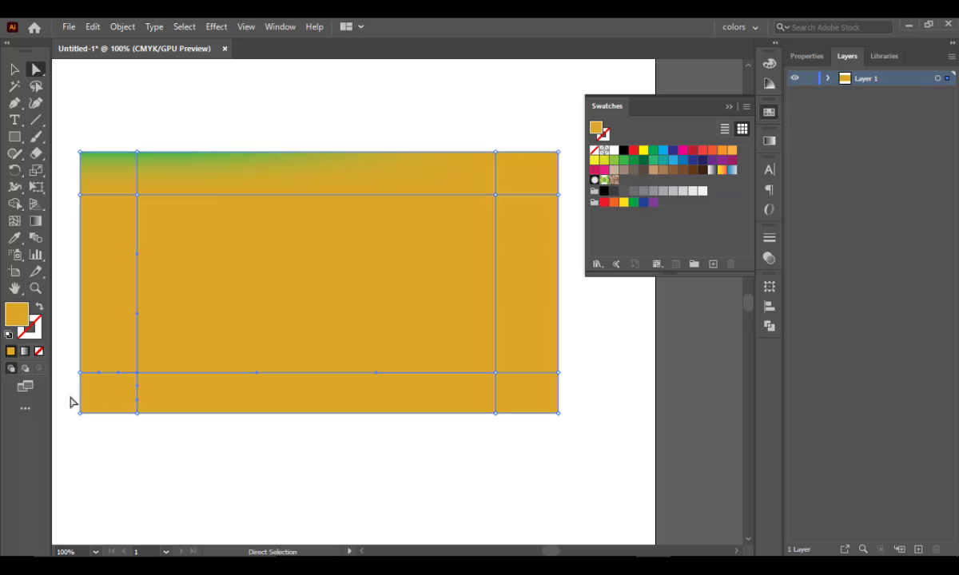
pyautogui.moveTo(69, 405); pyautogui.dragTo(182, 449)
pyautogui.click(182, 449)
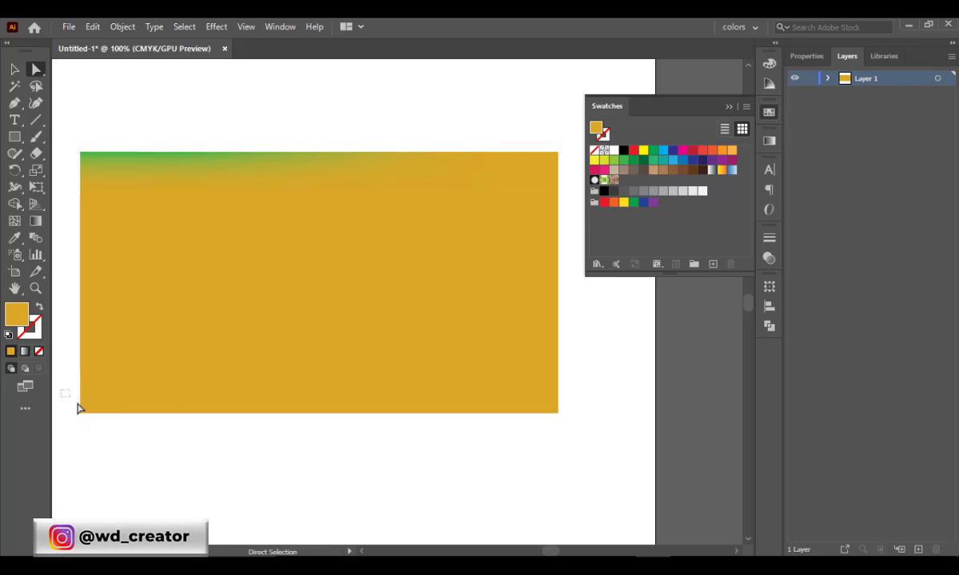
pyautogui.moveTo(78, 409); pyautogui.dragTo(261, 471)
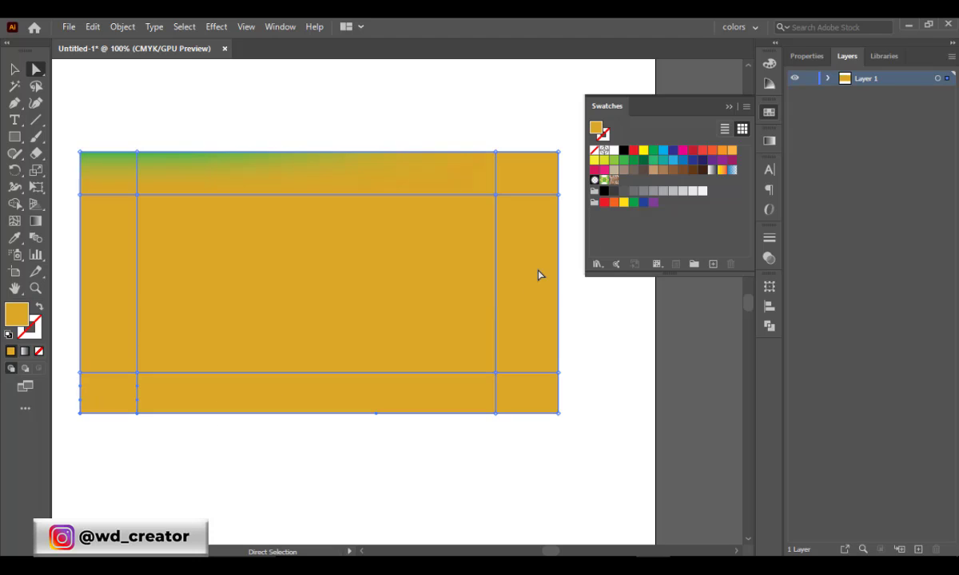
pyautogui.click(633, 160)
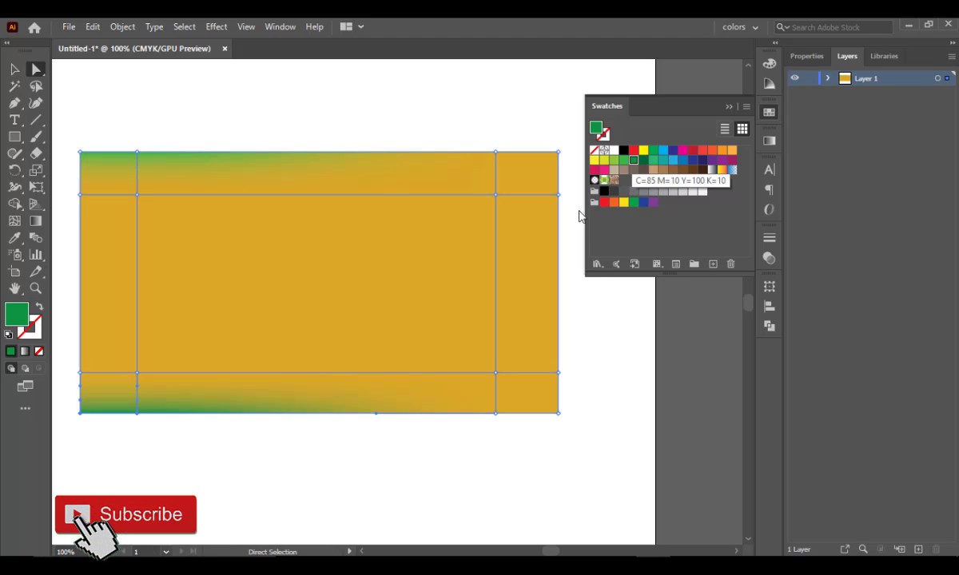
pyautogui.click(187, 414)
pyautogui.click(321, 273)
pyautogui.click(201, 117)
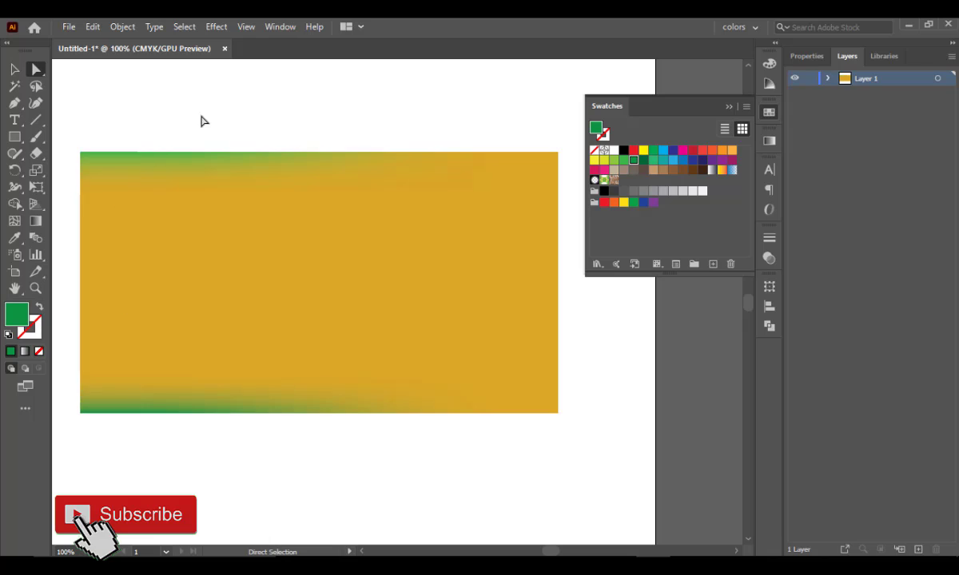
# Colour the two rightmost mesh points on the rectangle's bottom edge with the green swatch C=85 M=10 Y=100 K=10, and deselect it.
pyautogui.click(194, 184)
pyautogui.click(297, 430)
pyautogui.click(250, 360)
pyautogui.hotkey('ctrl', 'a')
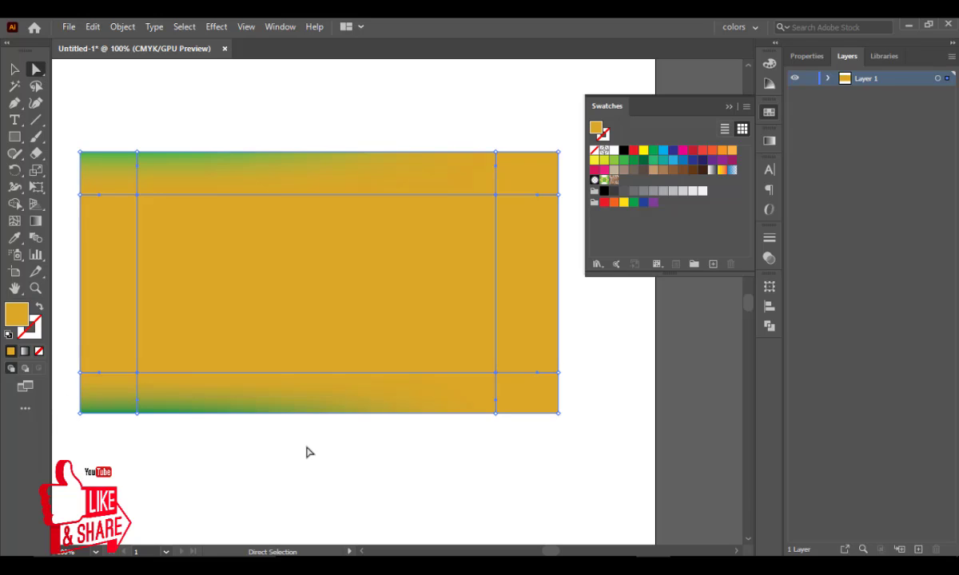
pyautogui.moveTo(582, 391); pyautogui.dragTo(366, 434)
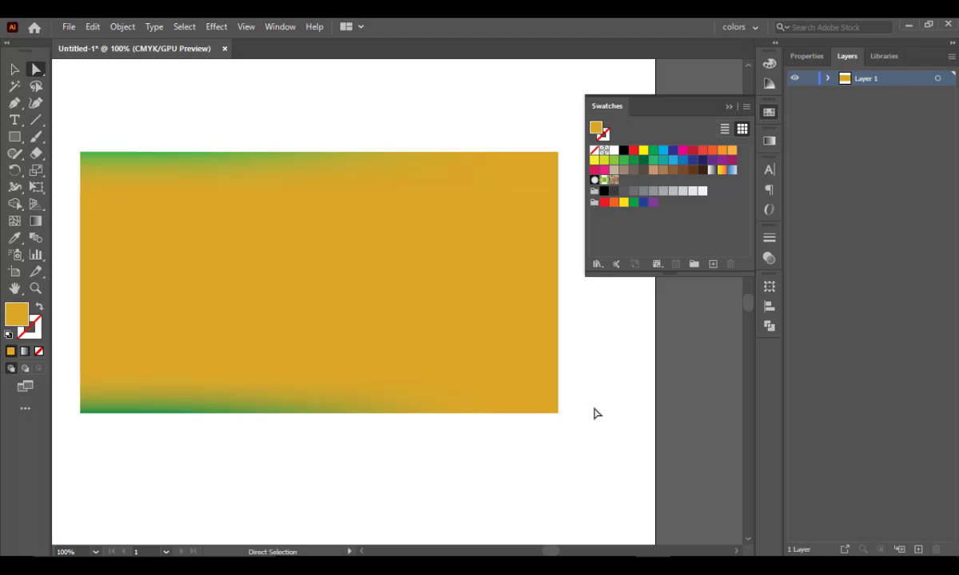
pyautogui.moveTo(581, 405); pyautogui.dragTo(421, 442)
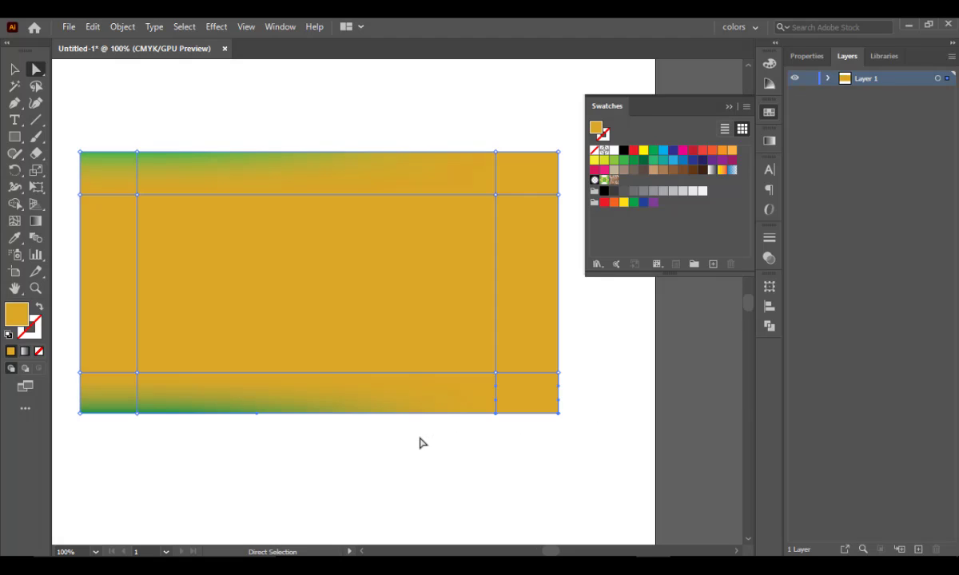
pyautogui.click(633, 160)
pyautogui.click(435, 519)
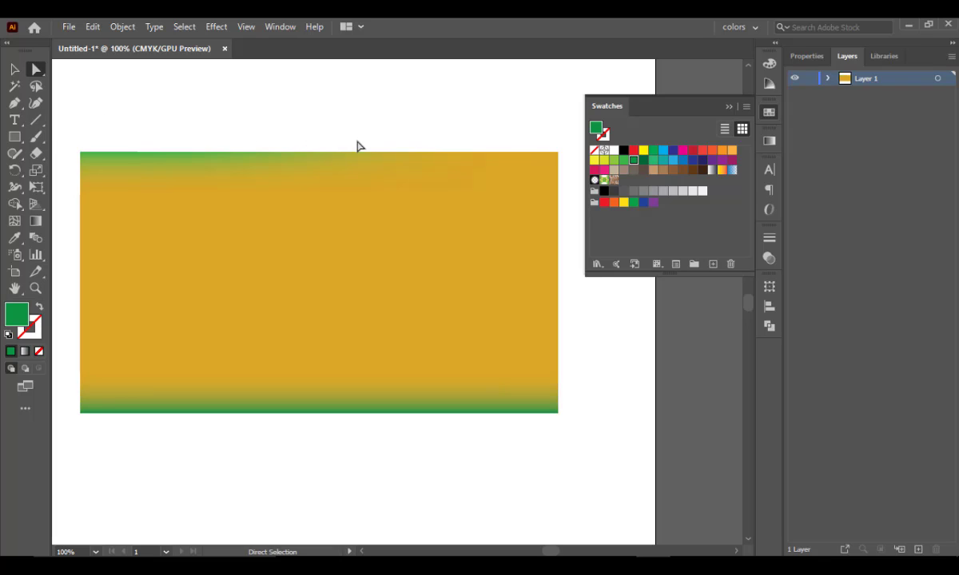
# Colour the two rightmost mesh points on the rectangle's top edge with the green swatch C=85 M=10 Y=100 K=10, and deselect it.
pyautogui.moveTo(433, 167); pyautogui.dragTo(562, 167)
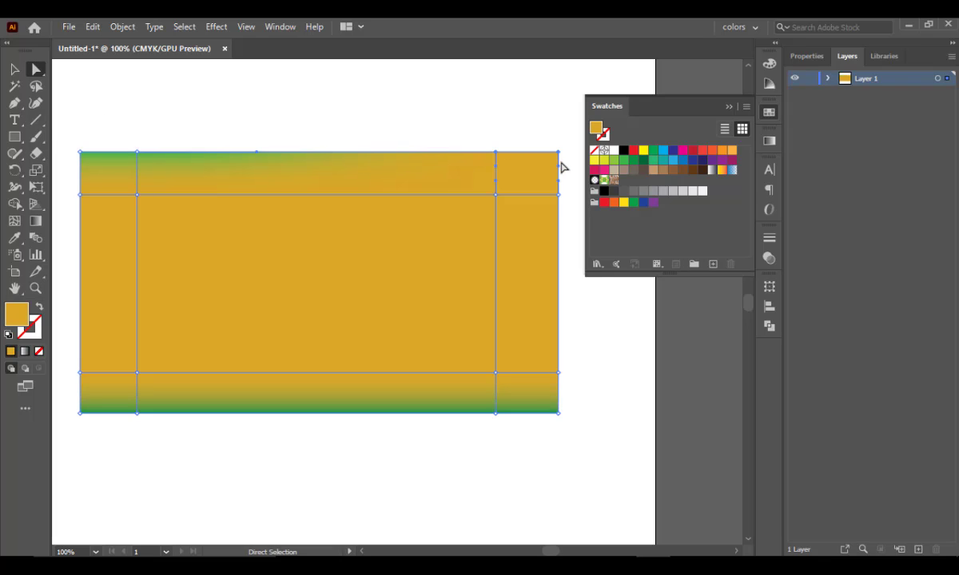
pyautogui.click(635, 162)
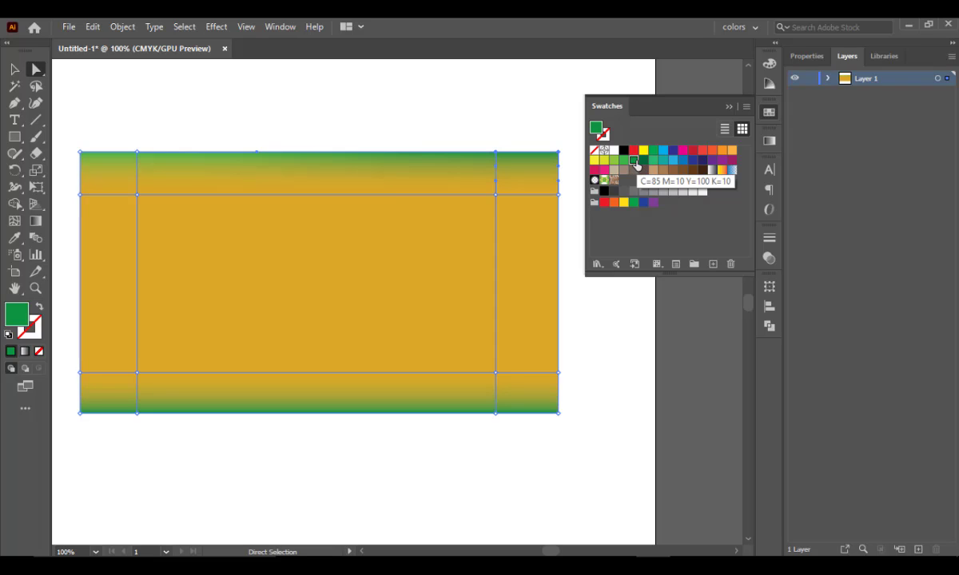
pyautogui.click(473, 144)
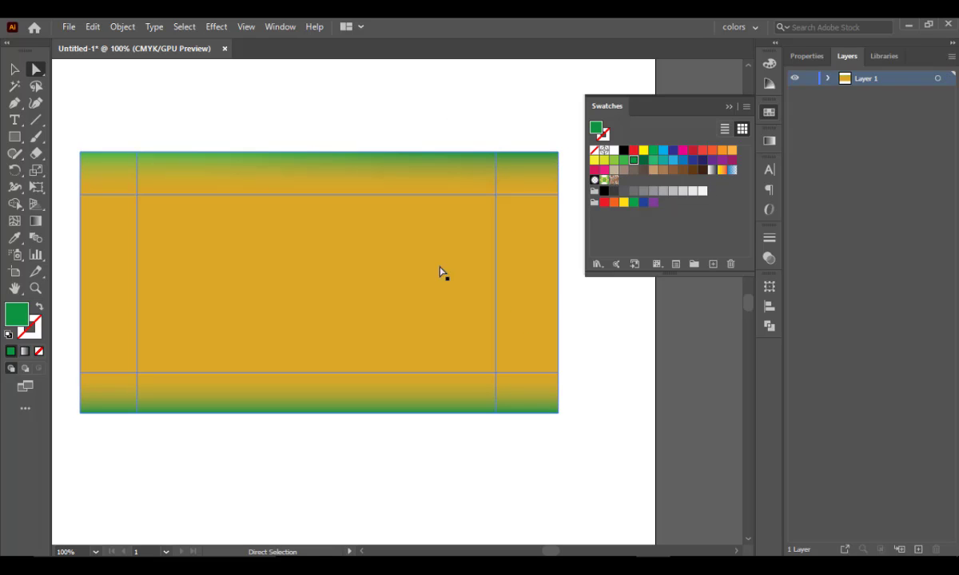
# Colour the two middle mesh points on the rectangle's right edge with the green swatch C=75 M=0 Y=100 K=0, and deselect it.
pyautogui.moveTo(571, 178); pyautogui.dragTo(548, 380)
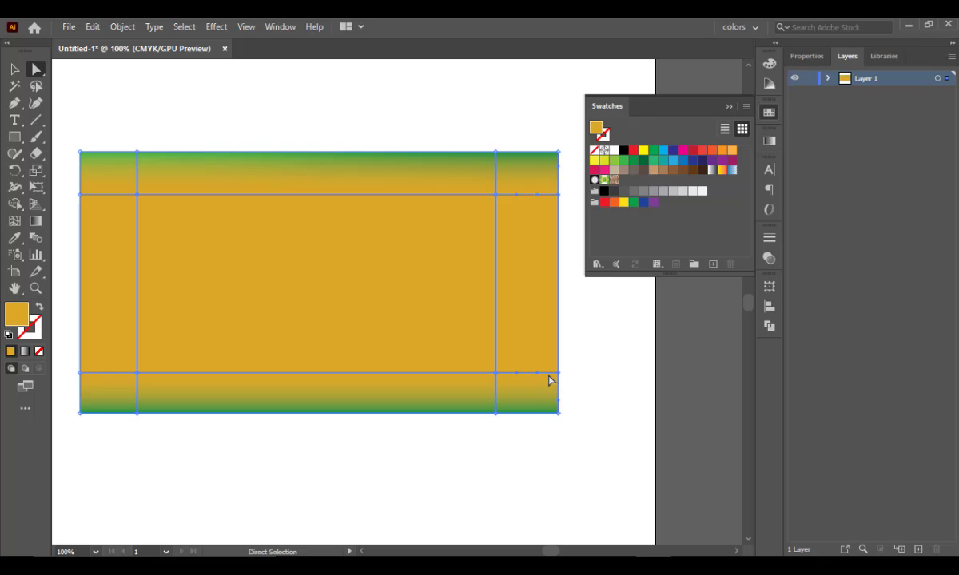
pyautogui.click(624, 161)
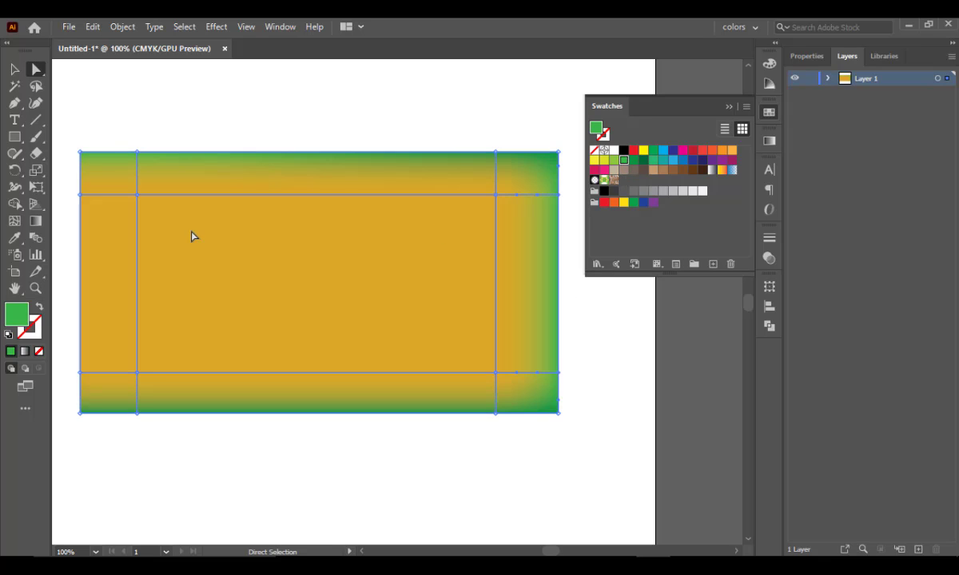
pyautogui.click(111, 116)
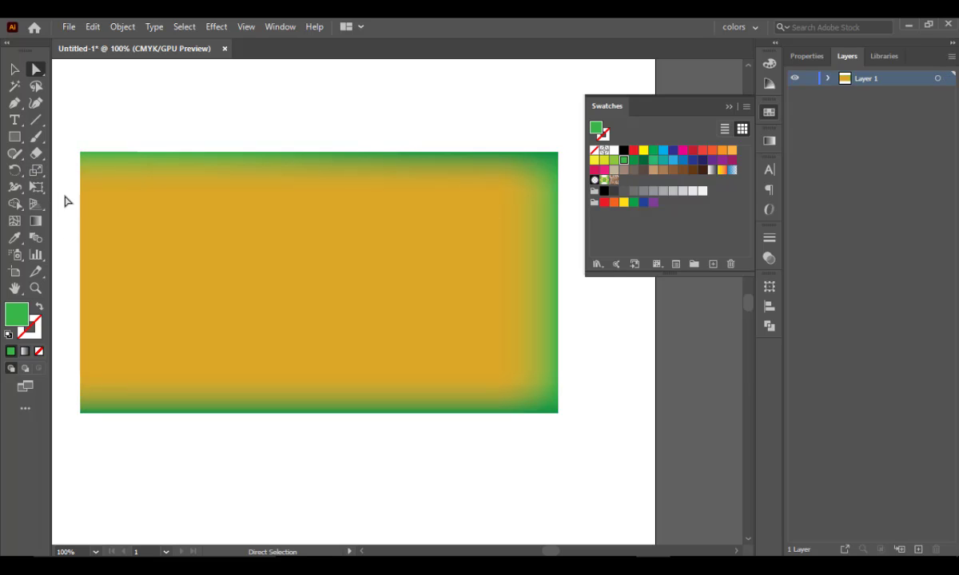
# Colour the two middle mesh points on the rectangle's left edge with the green swatch C=85 M=10 Y=100 K=10, and deselect it.
pyautogui.moveTo(76, 181); pyautogui.dragTo(87, 241)
pyautogui.moveTo(95, 391); pyautogui.dragTo(94, 391)
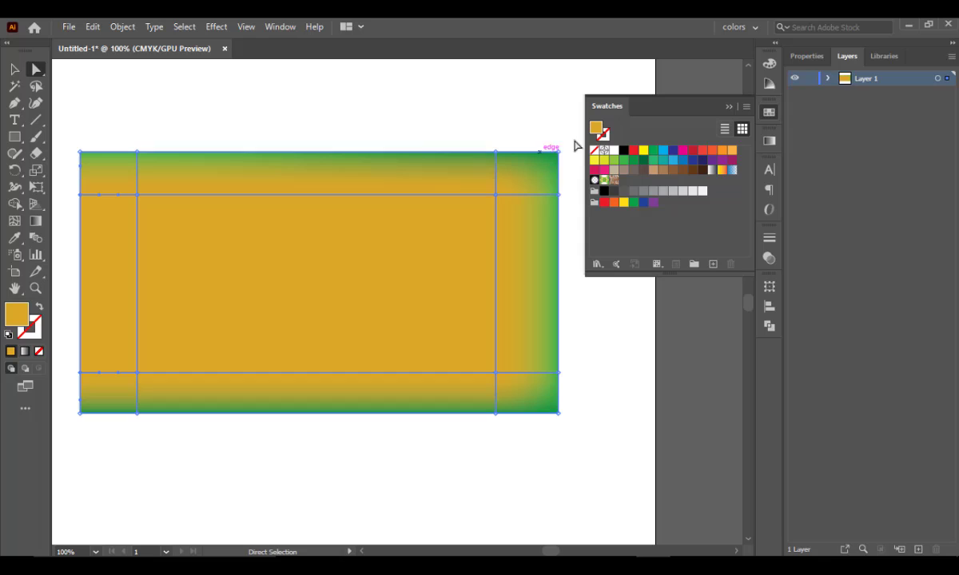
pyautogui.click(634, 160)
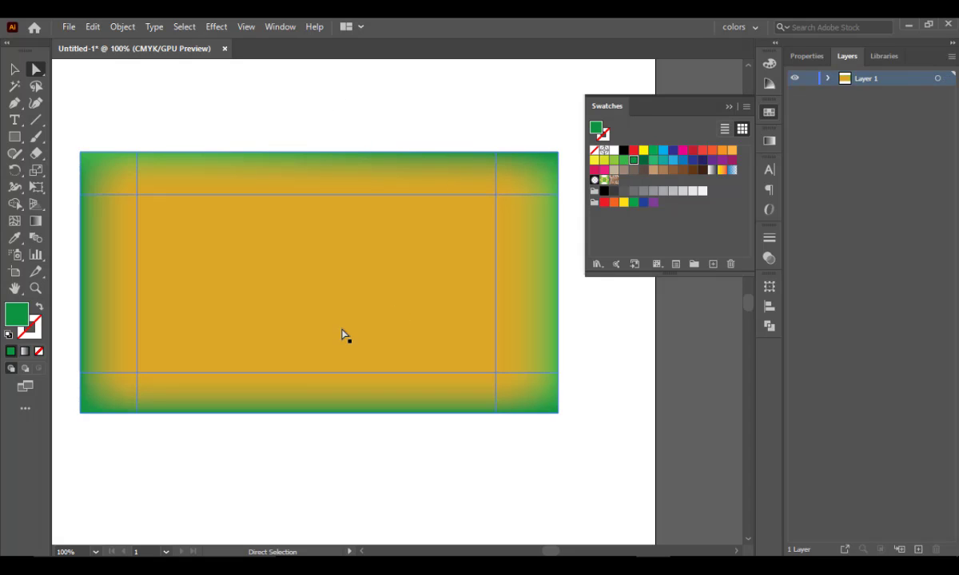
pyautogui.click(334, 476)
pyautogui.click(187, 107)
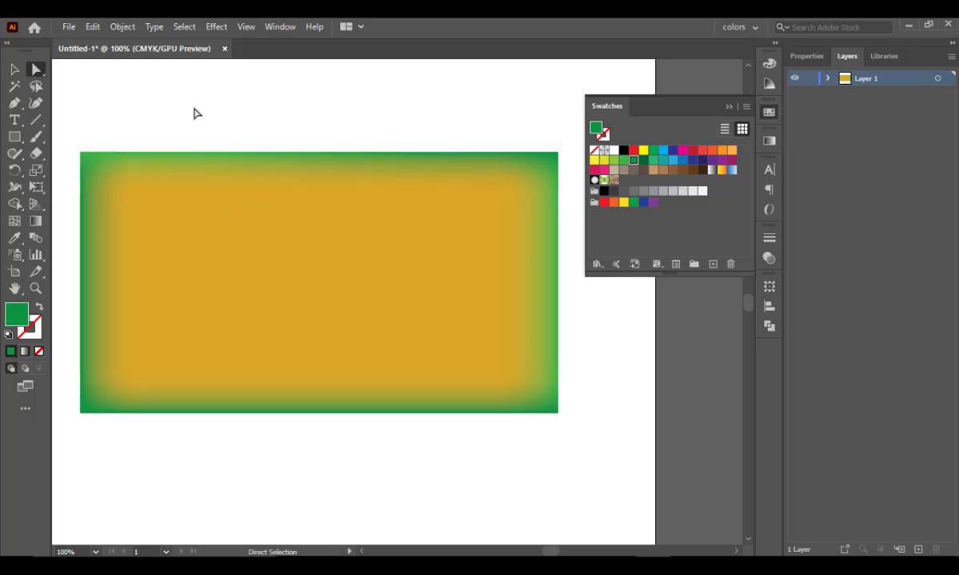
# With the rectangle selected, add a mesh point on the upper horizontal mesh line, slightly left of its middle.
pyautogui.click(194, 190)
pyautogui.click(206, 289)
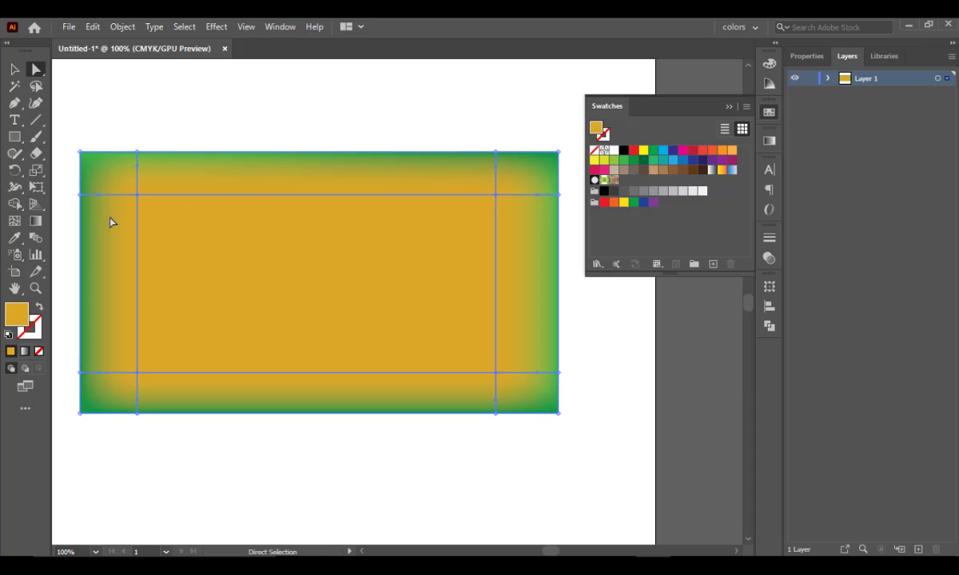
pyautogui.click(14, 220)
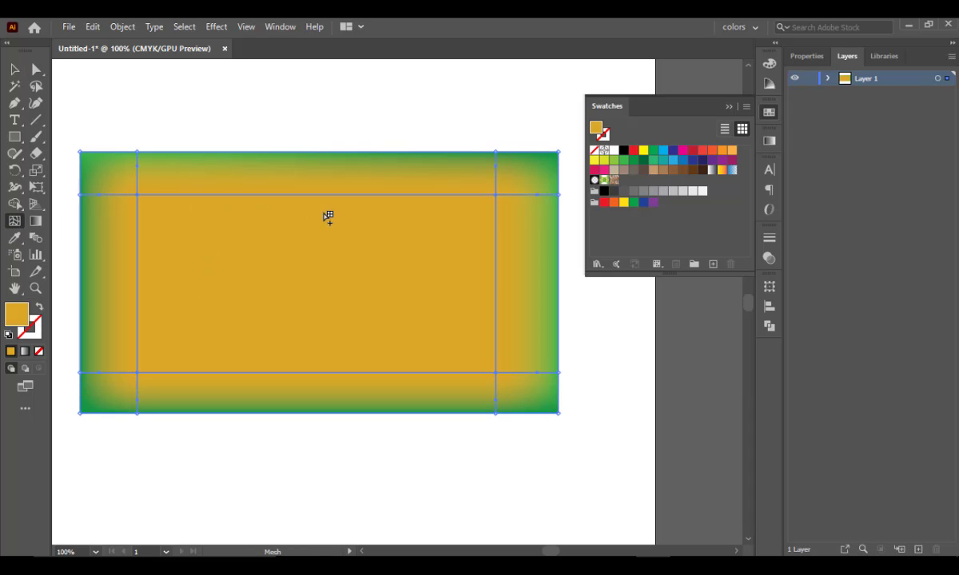
pyautogui.click(274, 194)
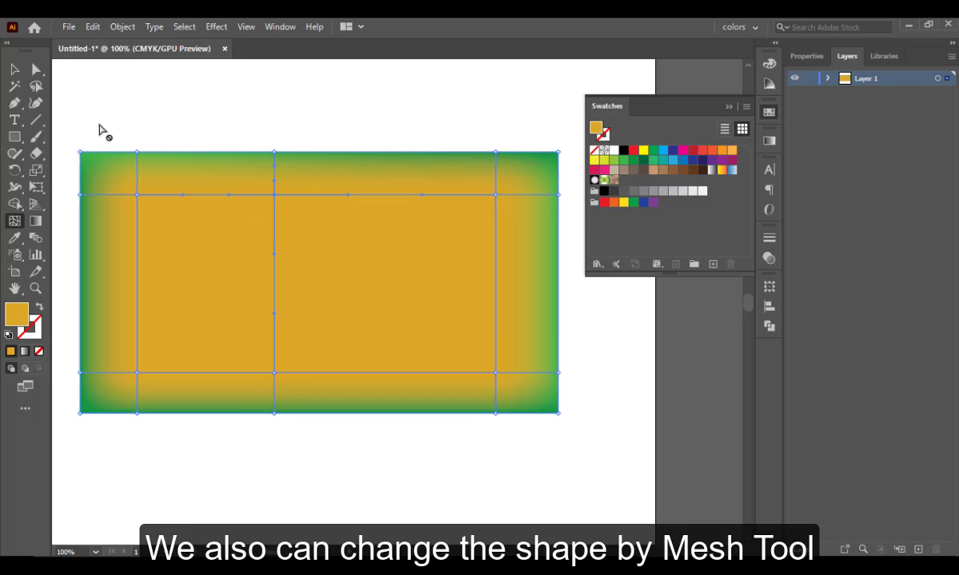
# Bend the rectangle's top edge into a dip by moving its middle mesh patches downward with Direct Selection.
pyautogui.click(36, 69)
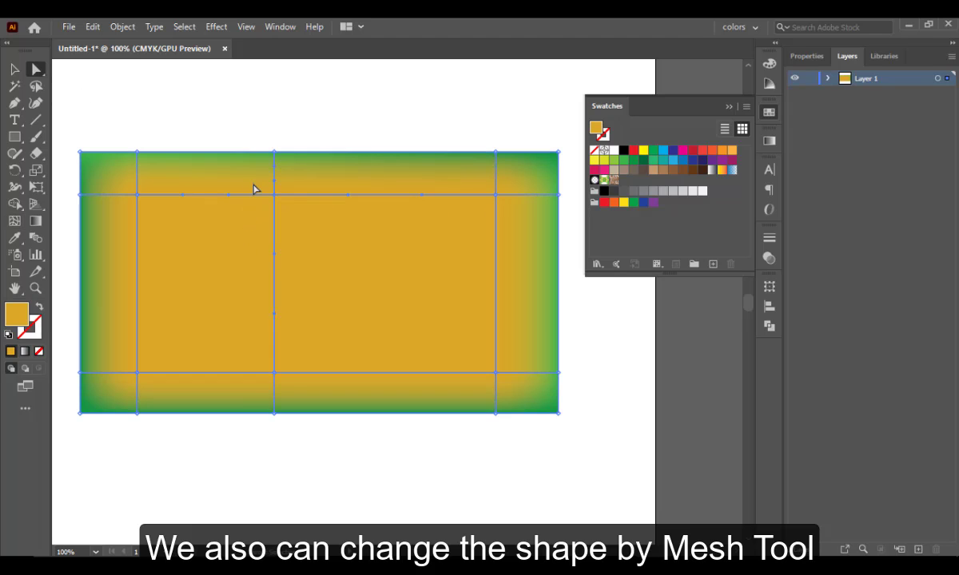
pyautogui.moveTo(254, 190); pyautogui.dragTo(276, 199)
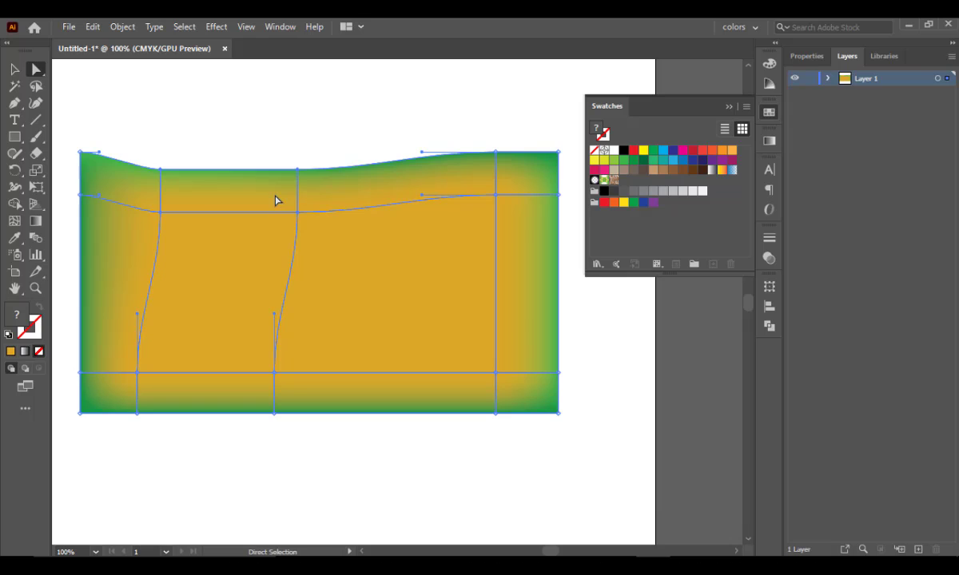
pyautogui.moveTo(396, 192); pyautogui.dragTo(395, 217)
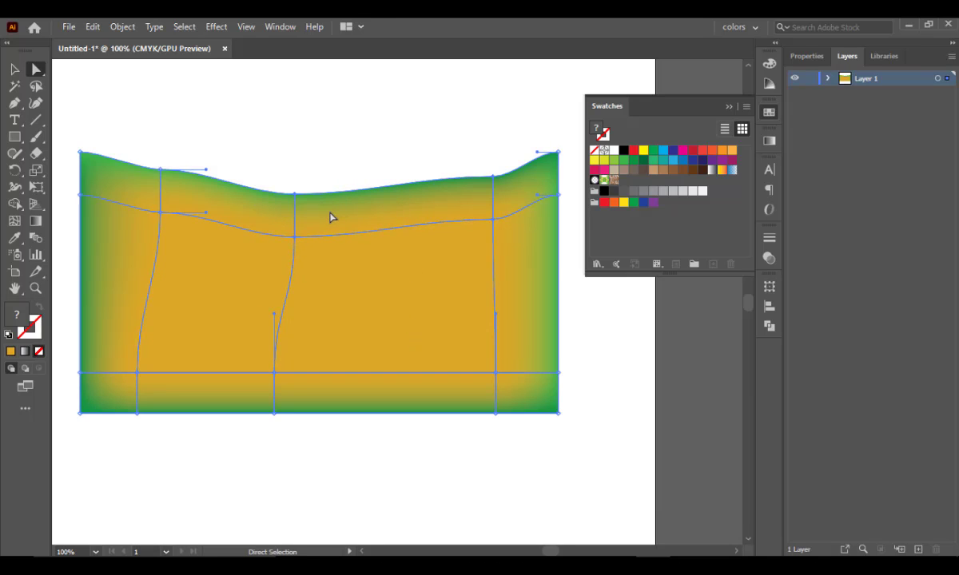
pyautogui.moveTo(330, 223); pyautogui.dragTo(331, 237)
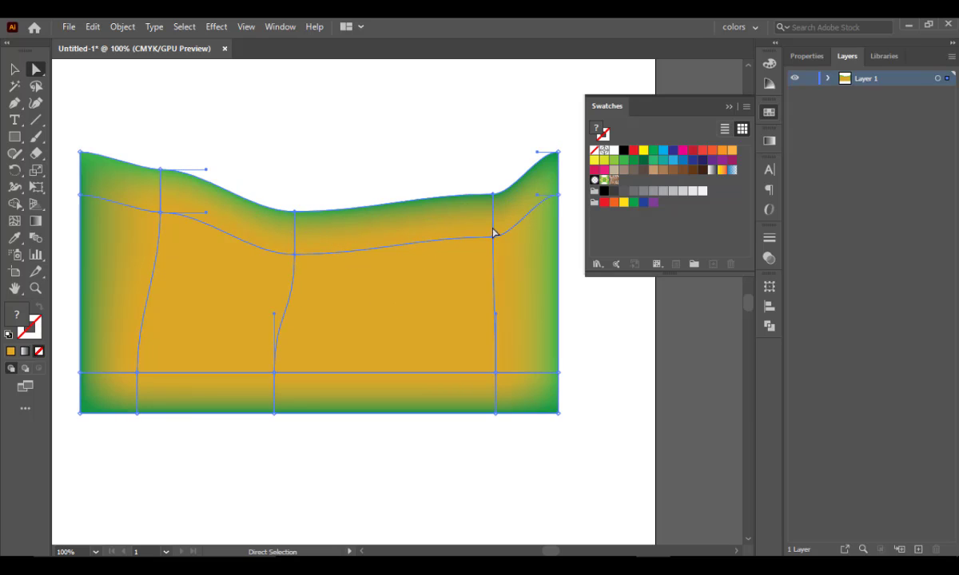
# Refine the wavy top edge by raising both corner mesh patches and adjusting the height of the patches between them.
pyautogui.moveTo(548, 181); pyautogui.dragTo(549, 165)
pyautogui.click(374, 218)
pyautogui.moveTo(441, 221); pyautogui.dragTo(441, 230)
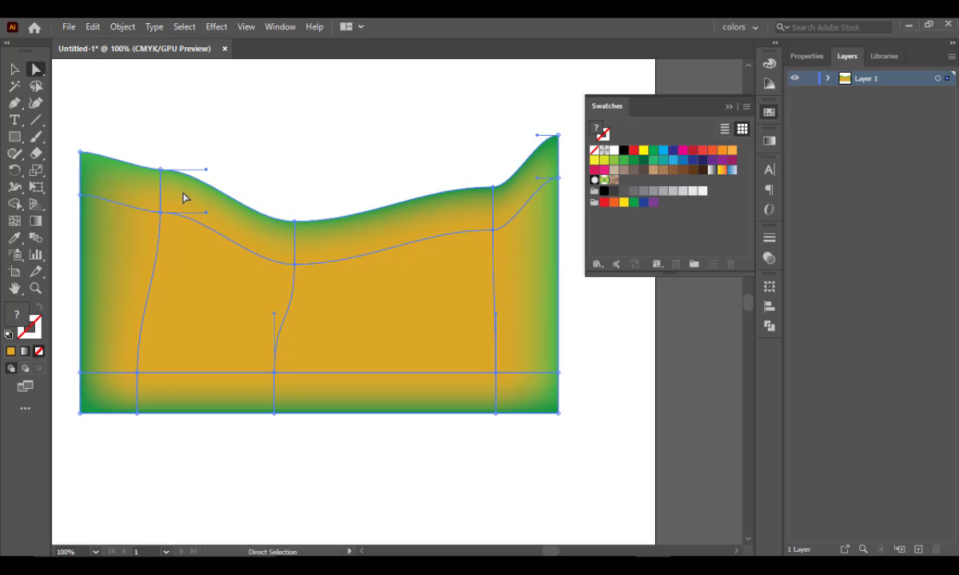
pyautogui.moveTo(170, 180); pyautogui.dragTo(168, 186)
pyautogui.moveTo(94, 176); pyautogui.dragTo(94, 153)
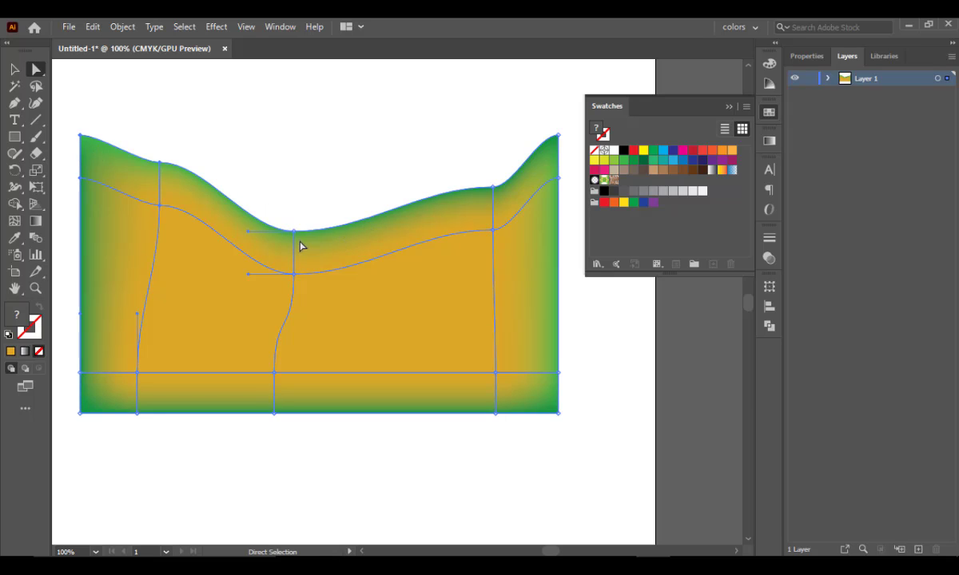
pyautogui.moveTo(300, 245); pyautogui.dragTo(327, 231)
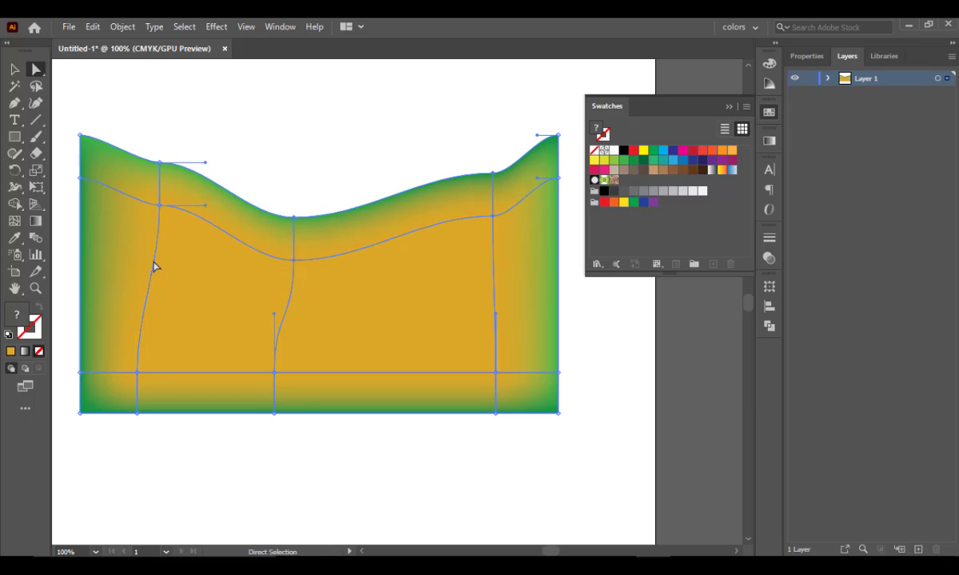
# Select the whole wavy mesh object and delete it from the artboard.
pyautogui.hotkey('ctrl', '-')
pyautogui.hotkey('ctrl', '-')
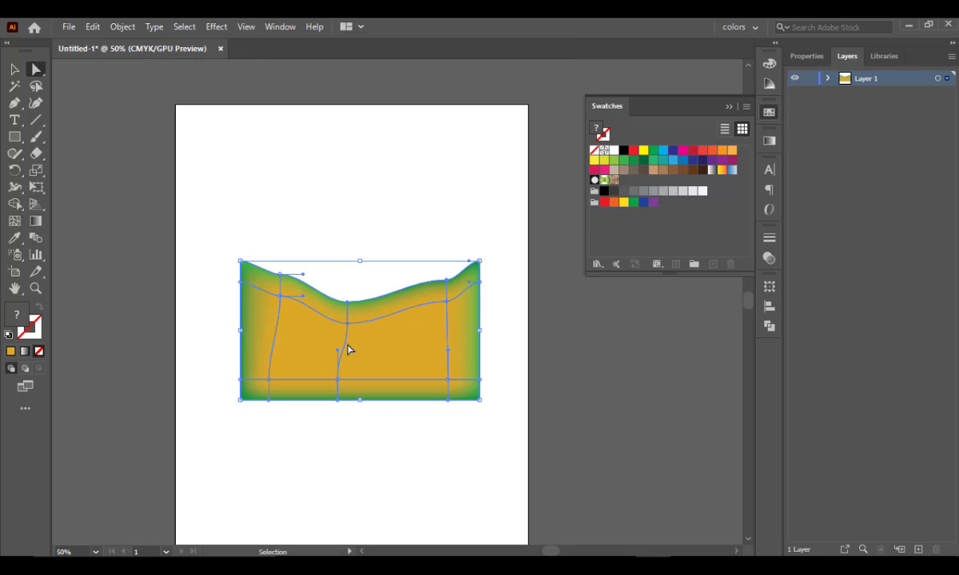
pyautogui.hotkey('ctrl', '-')
pyautogui.hotkey('ctrl', '+')
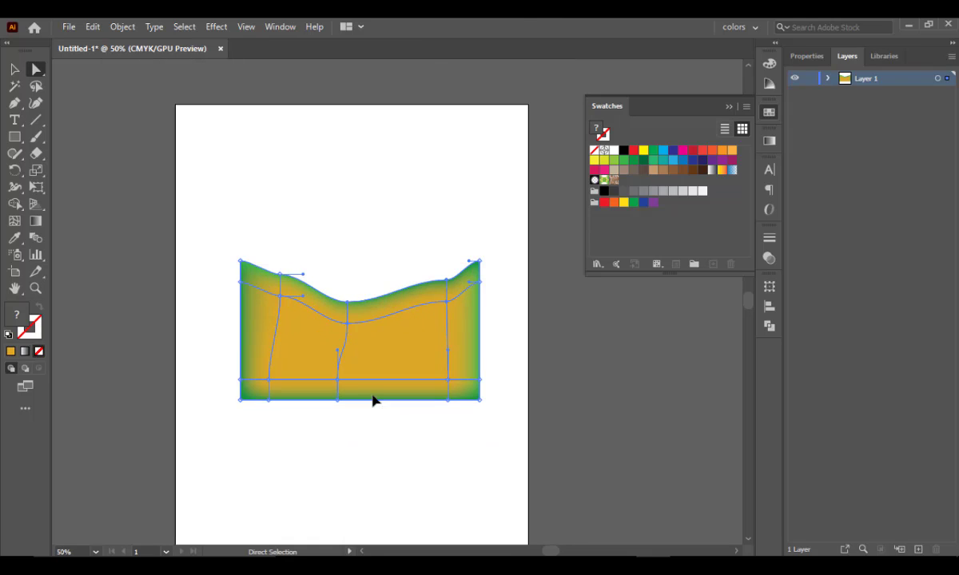
pyautogui.press('space')
pyautogui.moveTo(385, 433); pyautogui.dragTo(380, 389)
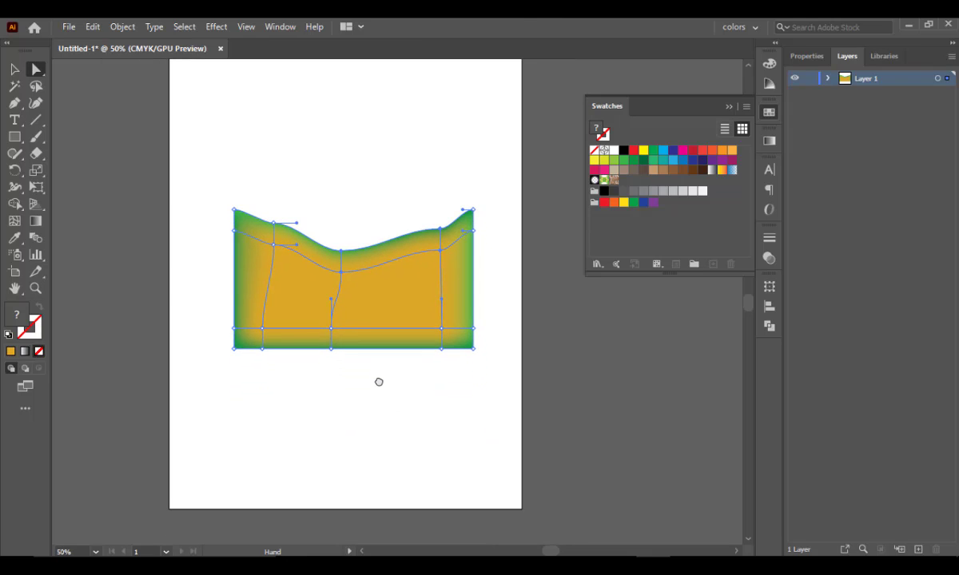
pyautogui.click(338, 409)
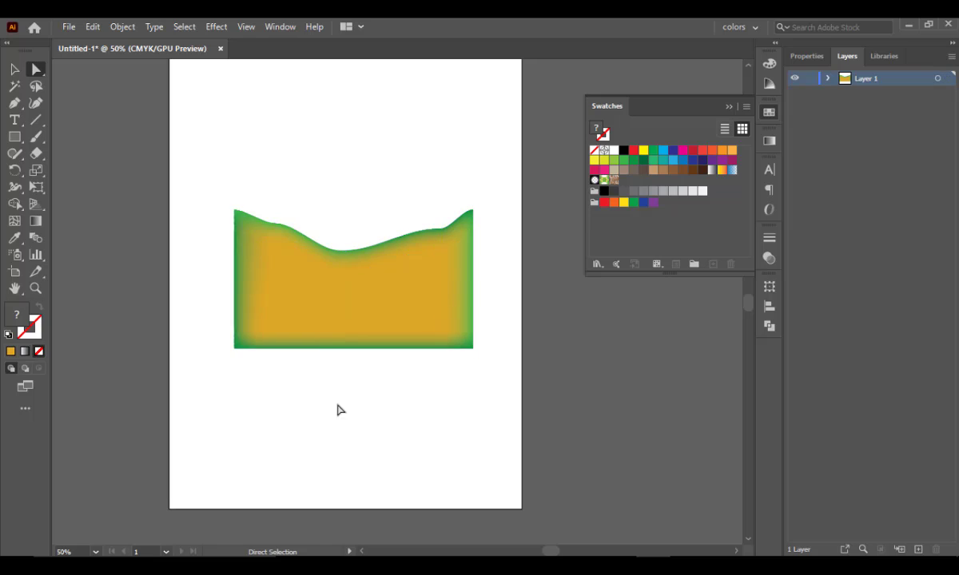
pyautogui.click(12, 71)
pyautogui.moveTo(218, 186); pyautogui.dragTo(437, 378)
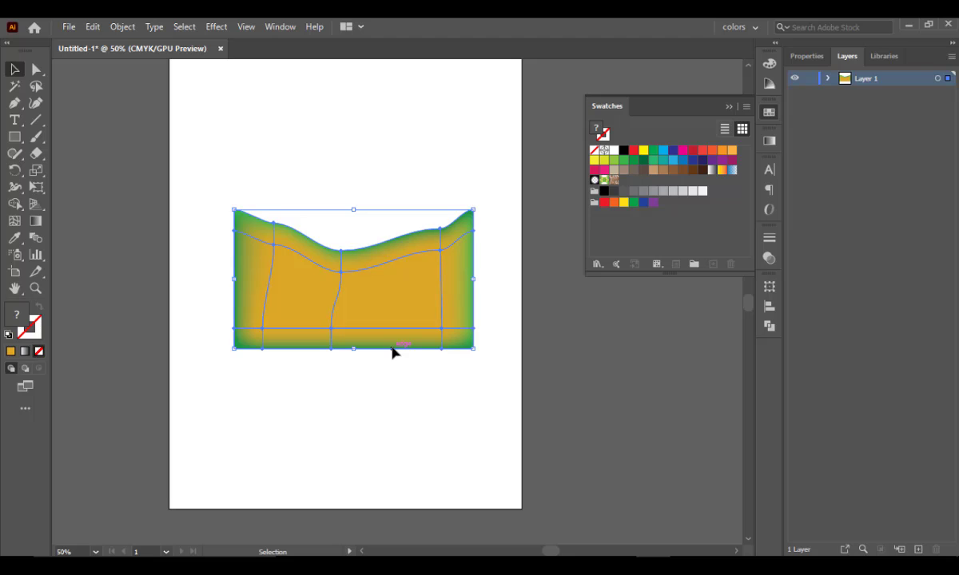
pyautogui.press('Delete')
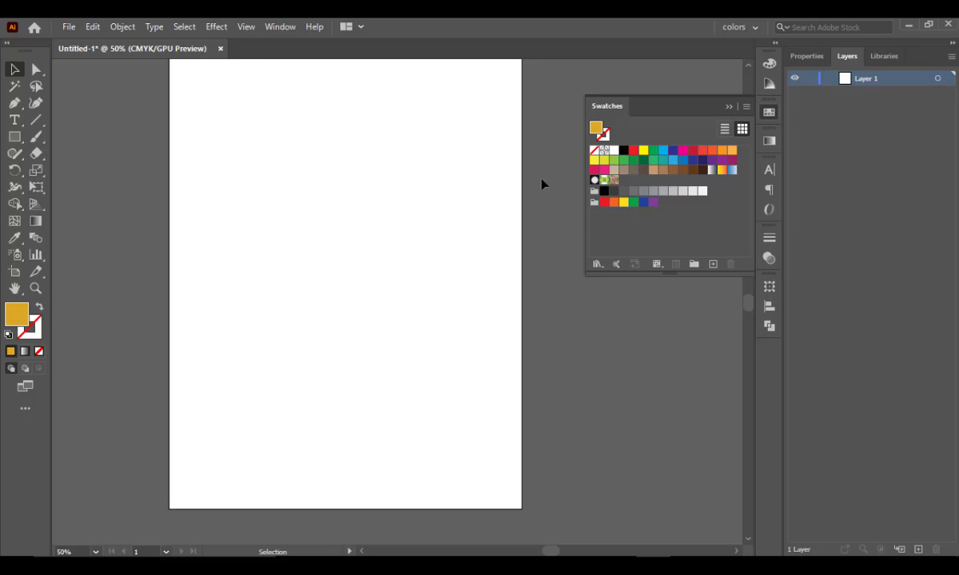